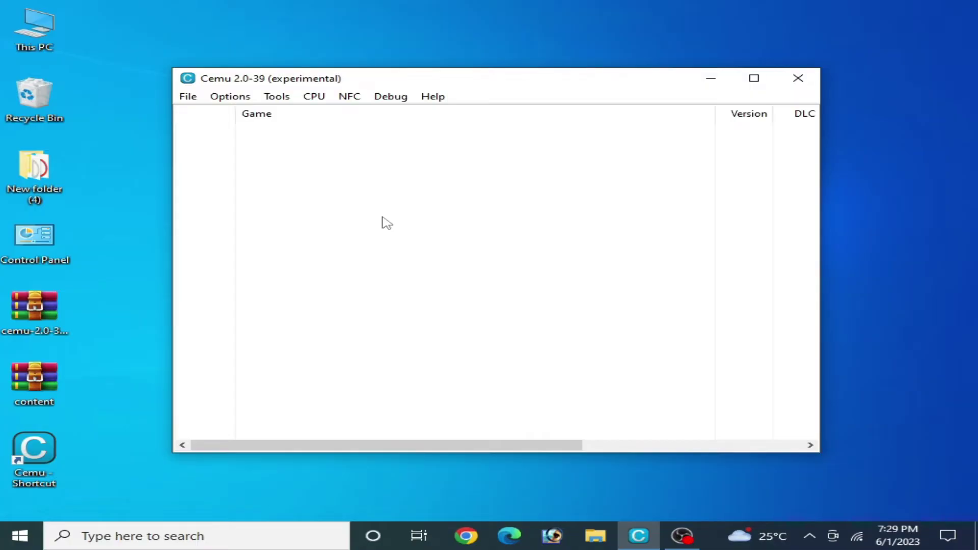
# Step: Load U-King.rpx from the Breath of the Wild code folder through File > Load
pyautogui.click(190, 98)
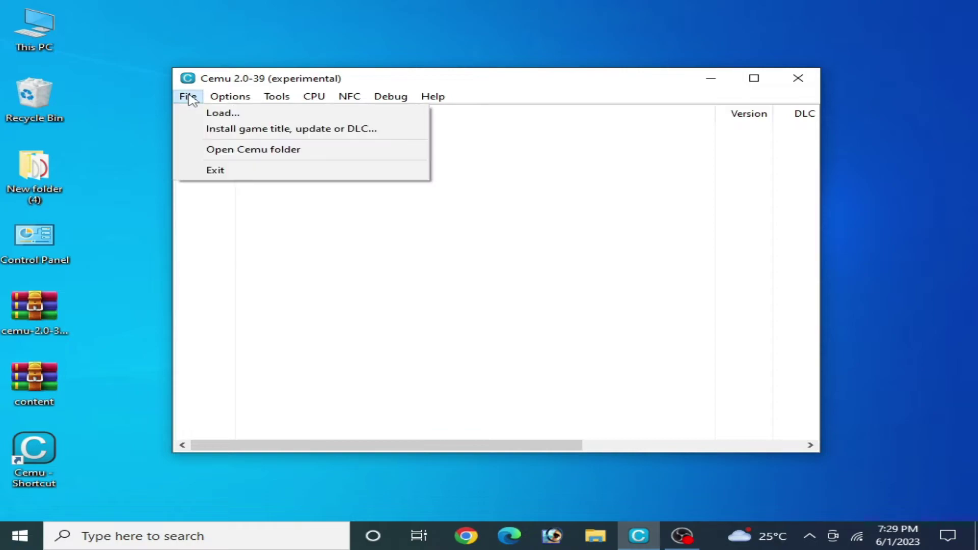
pyautogui.click(219, 114)
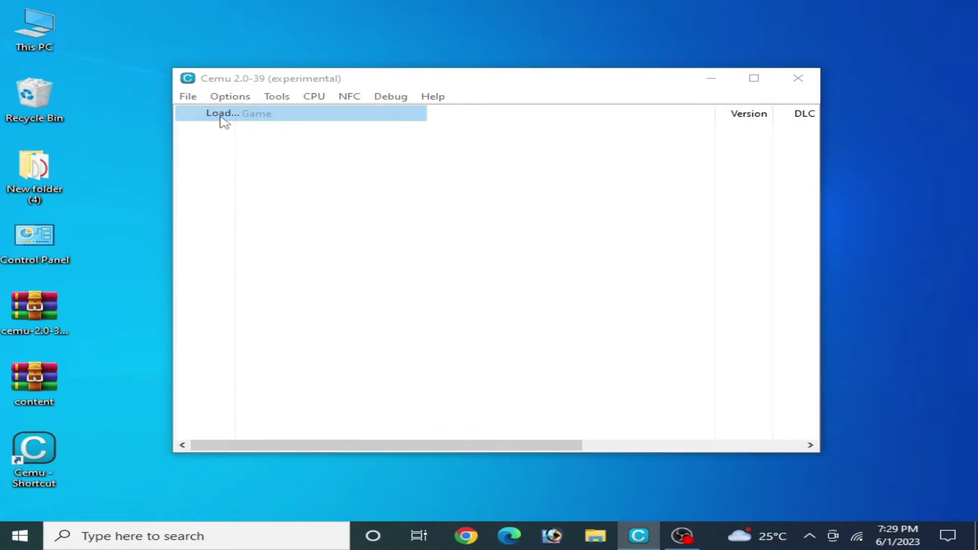
pyautogui.click(362, 140)
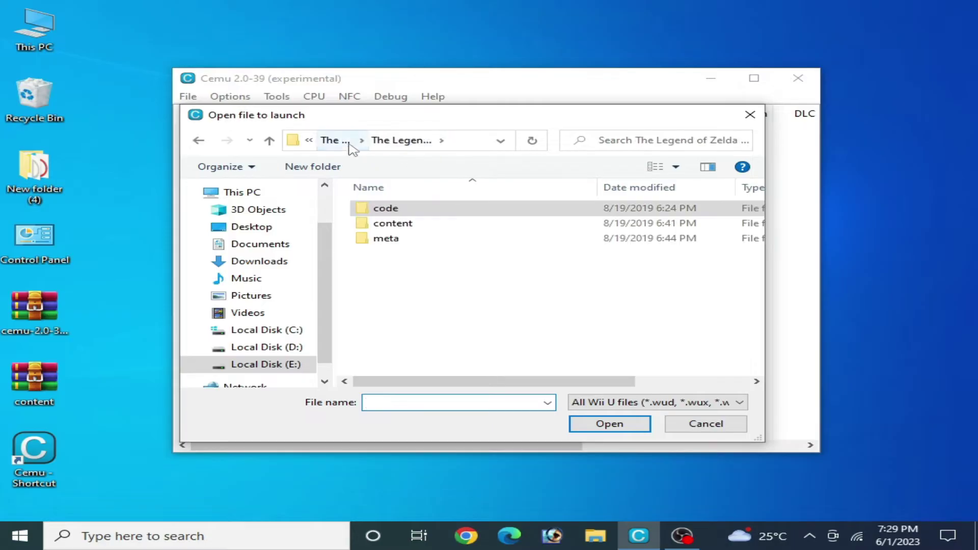
pyautogui.click(330, 141)
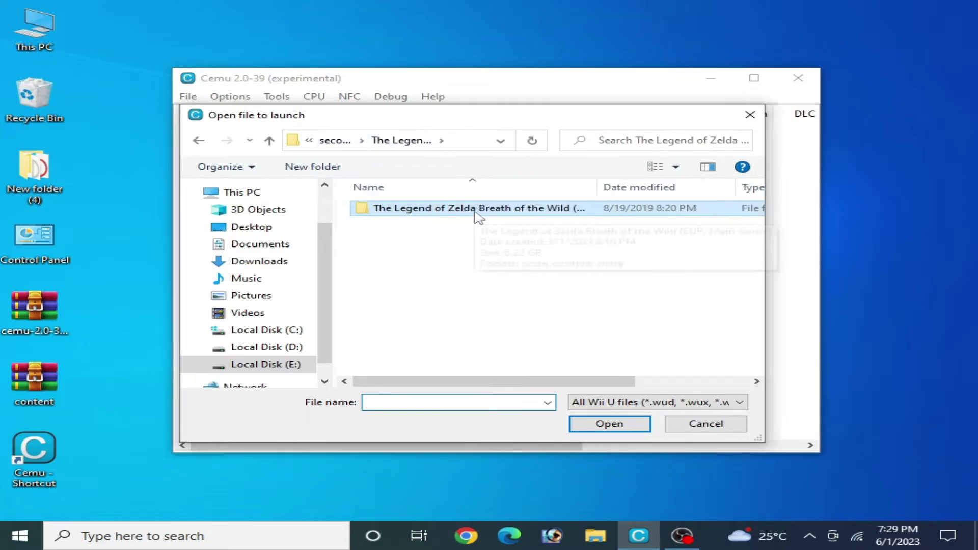
pyautogui.doubleClick(532, 214)
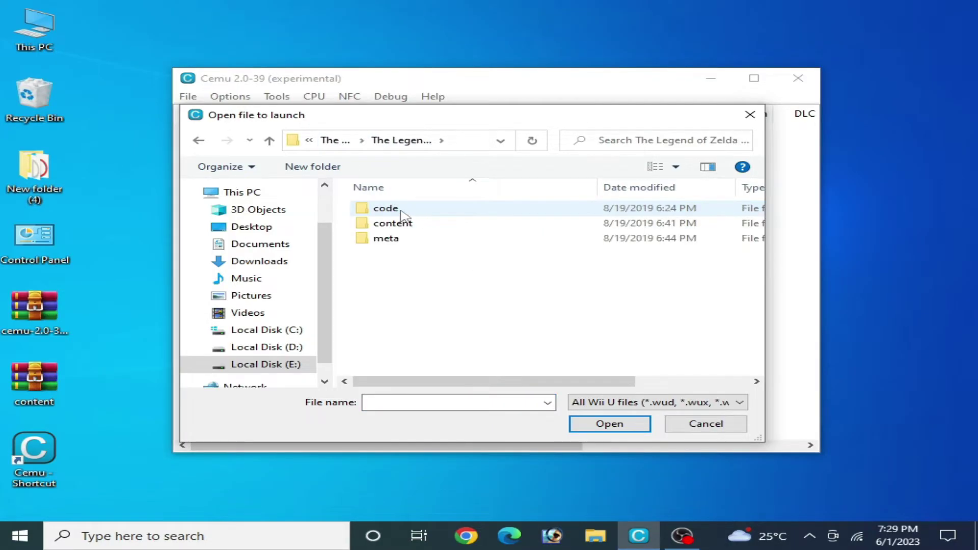
pyautogui.doubleClick(402, 210)
pyautogui.click(414, 213)
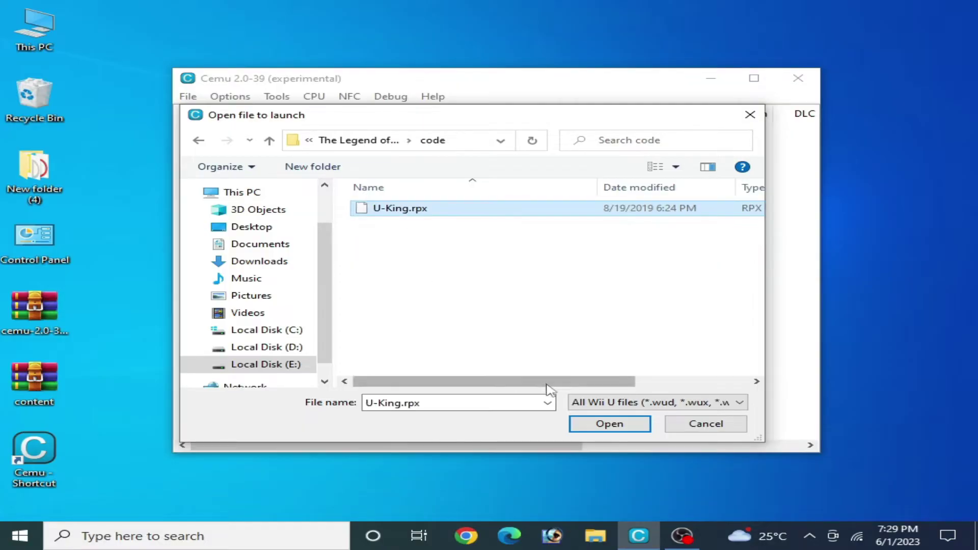
pyautogui.click(608, 425)
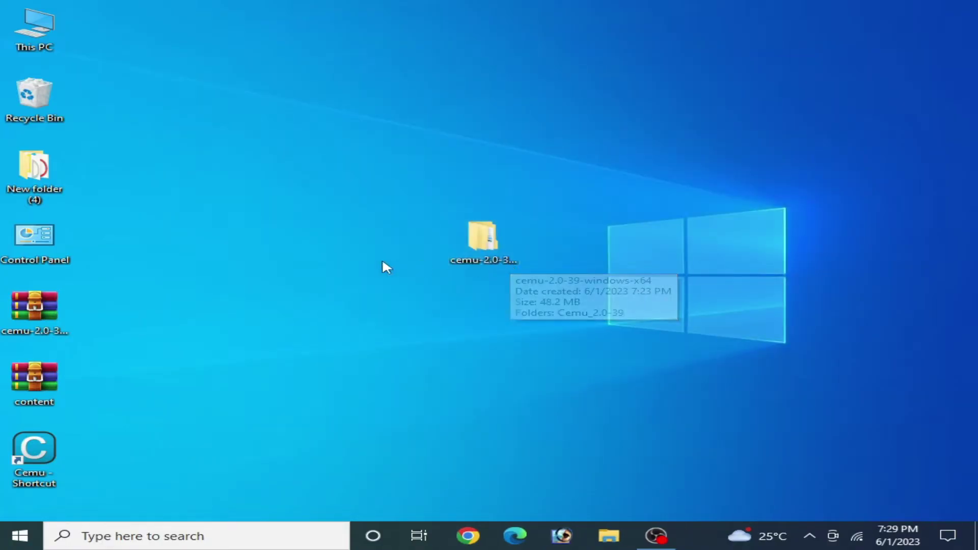
pyautogui.doubleClick(40, 457)
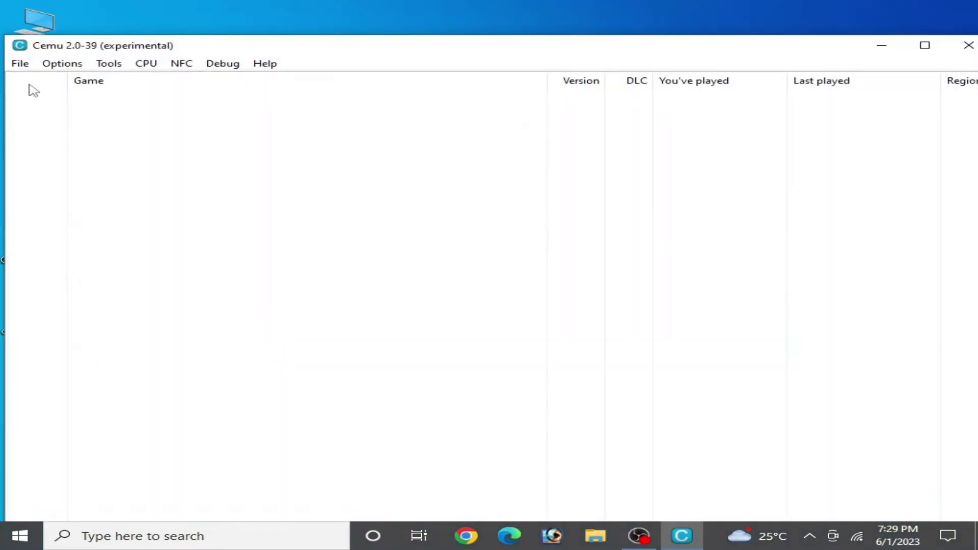
pyautogui.click(21, 64)
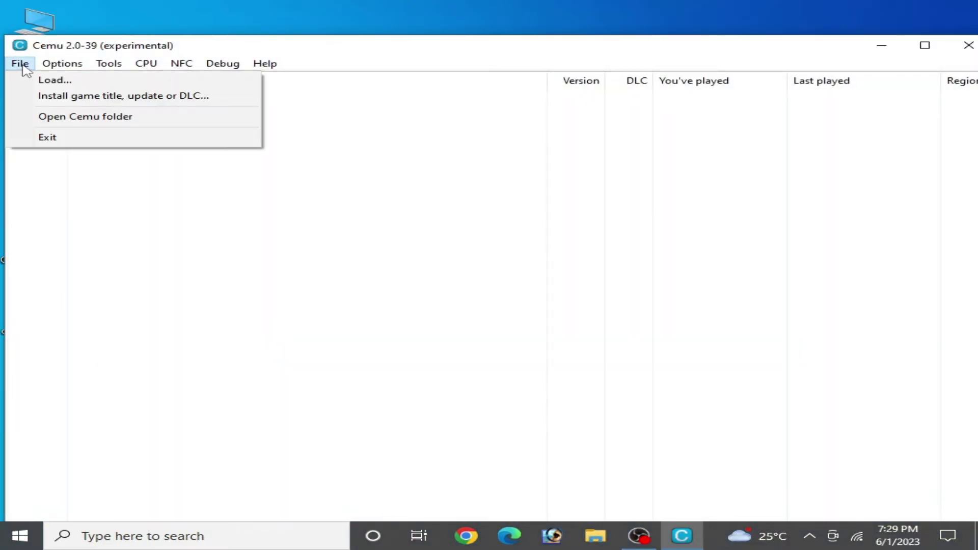
pyautogui.click(54, 80)
pyautogui.click(258, 178)
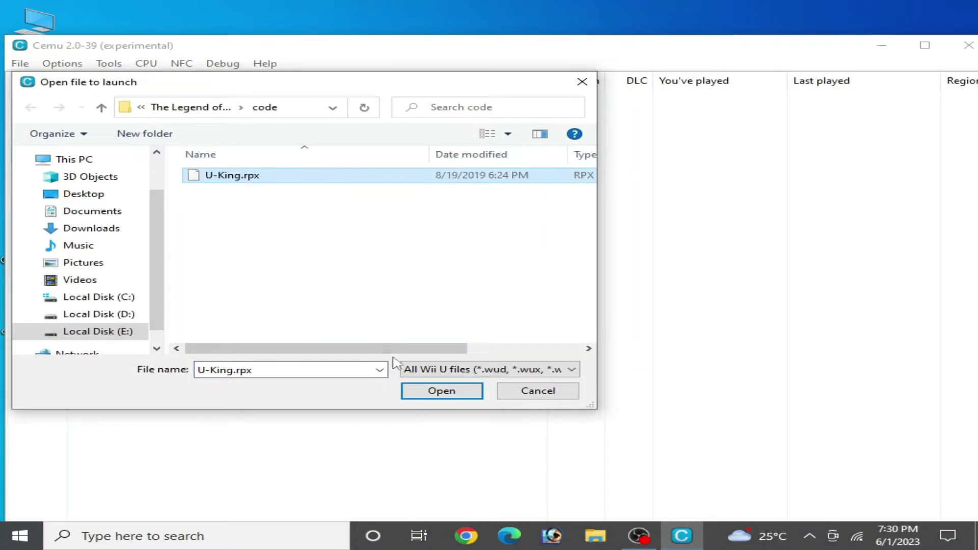
pyautogui.click(439, 390)
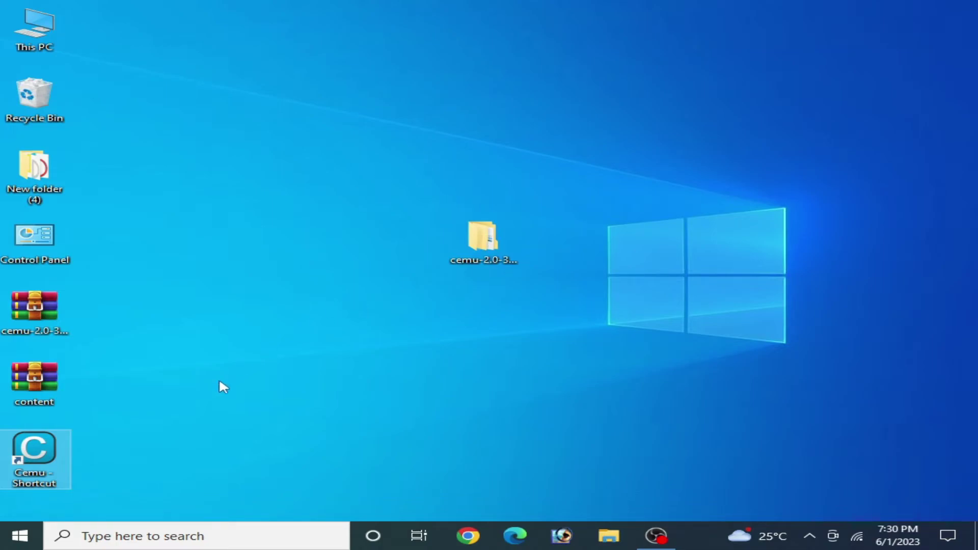
pyautogui.doubleClick(19, 458)
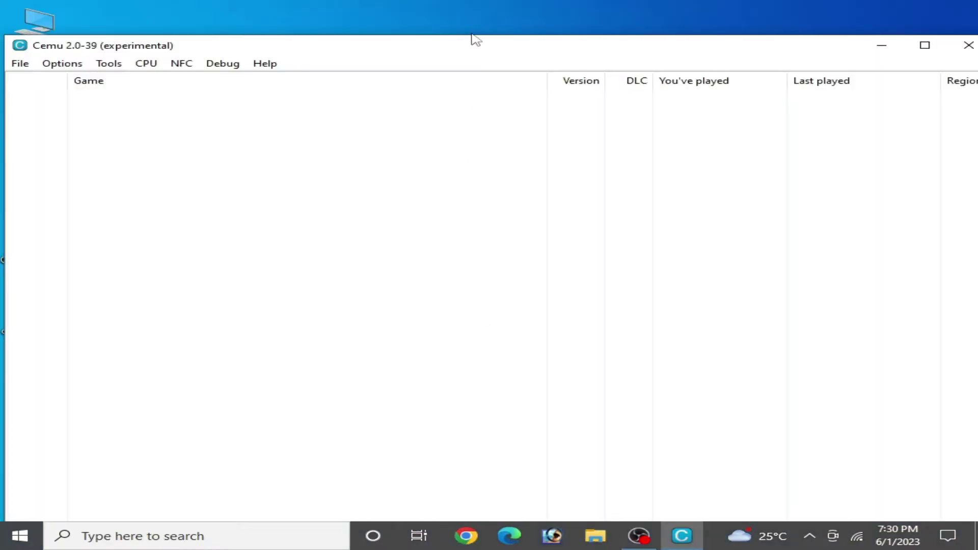
pyautogui.moveTo(476, 40); pyautogui.dragTo(475, 200)
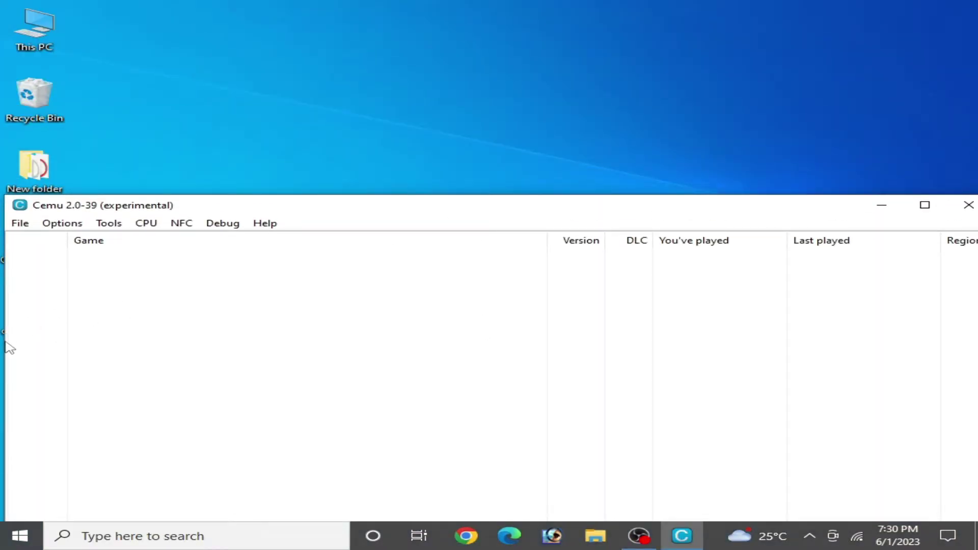
pyautogui.moveTo(7, 346); pyautogui.dragTo(334, 342)
pyautogui.moveTo(646, 214); pyautogui.dragTo(440, 56)
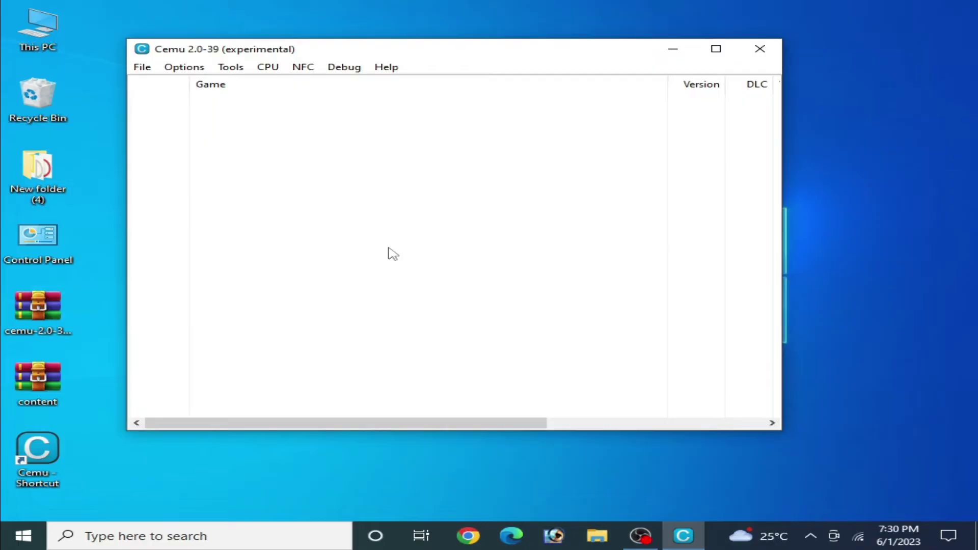
pyautogui.click(758, 50)
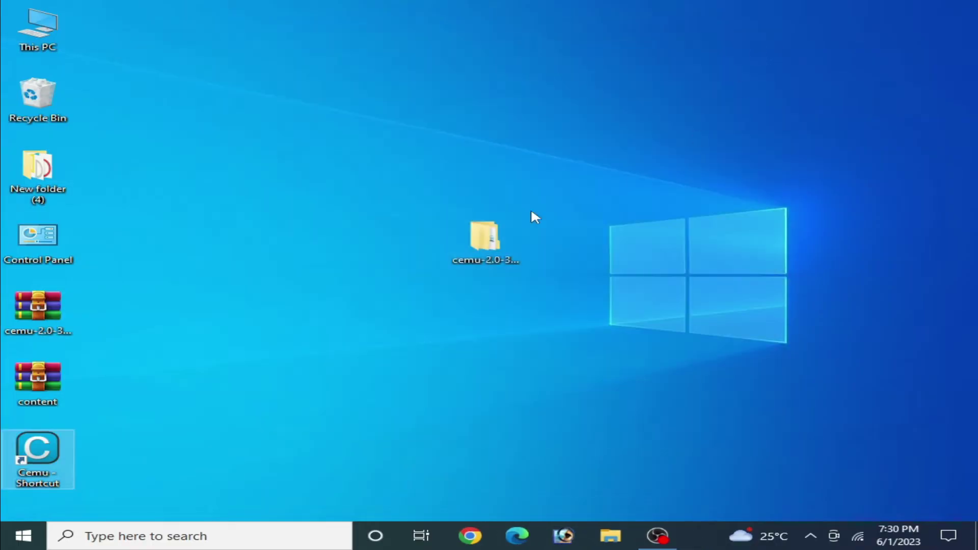
# Step: Open the Cemu shortcut's file location and browse into mlc01\sys\title
pyautogui.rightClick(40, 465)
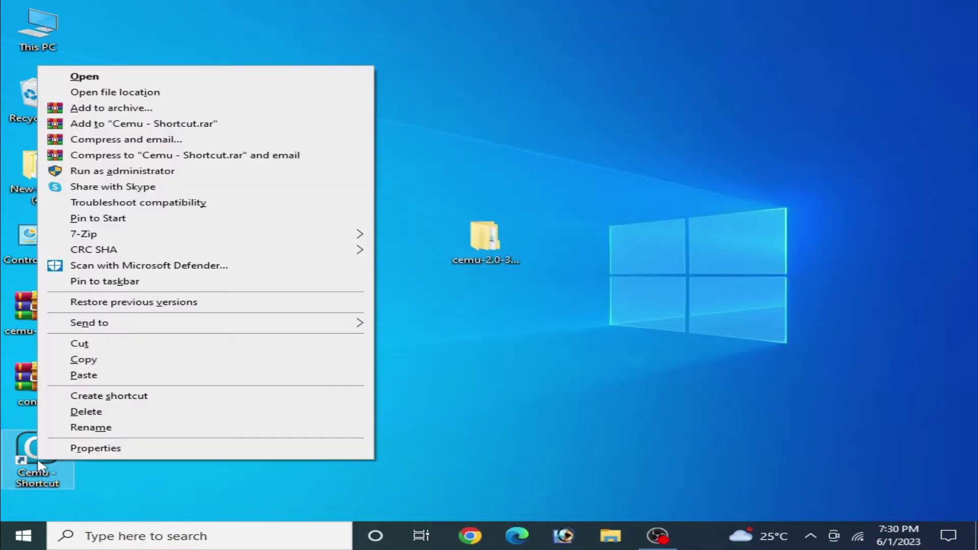
pyautogui.click(120, 93)
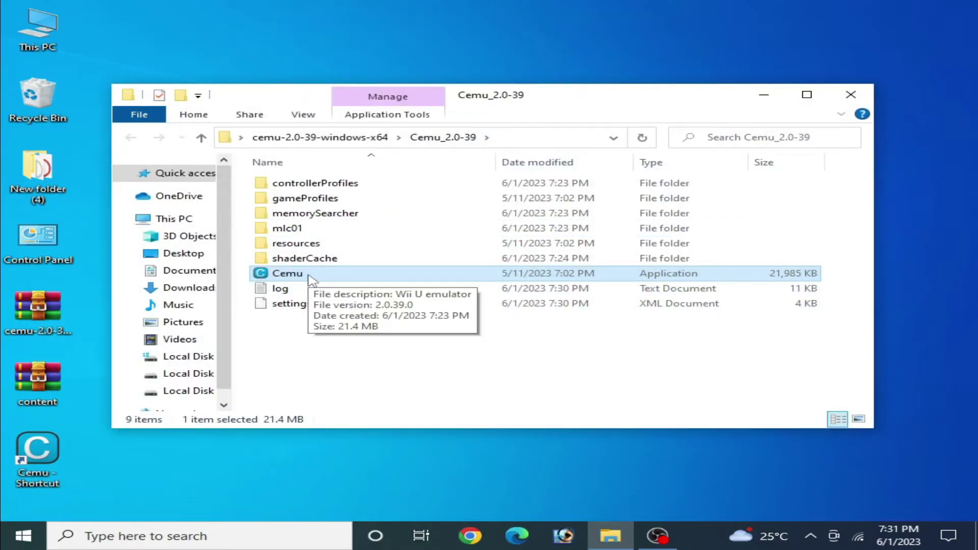
pyautogui.doubleClick(312, 229)
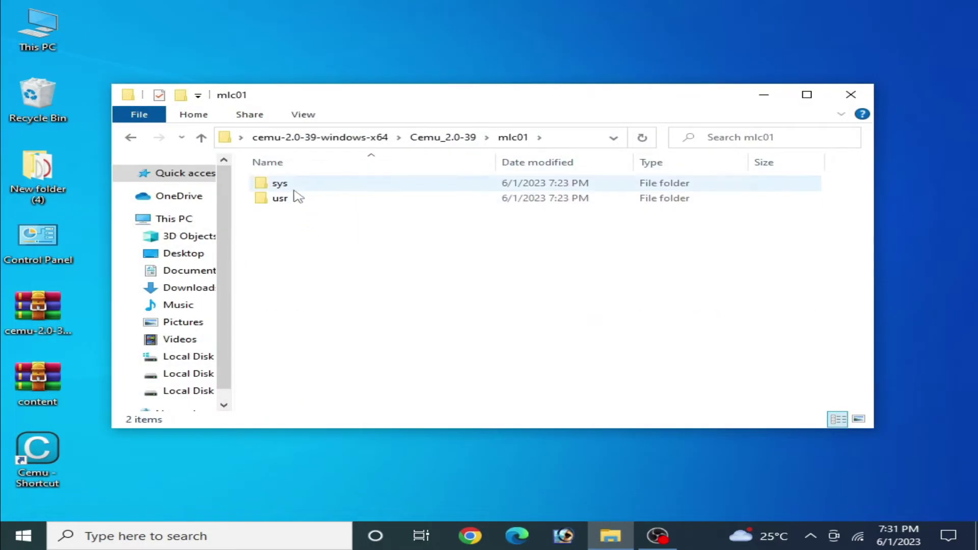
pyautogui.doubleClick(309, 192)
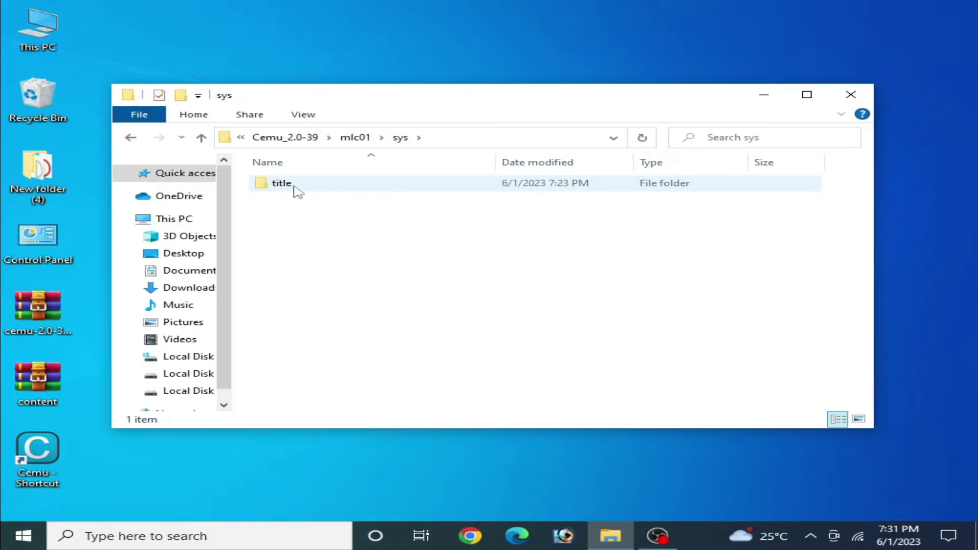
pyautogui.click(296, 191)
pyautogui.doubleClick(296, 188)
# Step: Open 0005001b, check 1005c000\content, then return to the 0005001b folder
pyautogui.click(299, 192)
pyautogui.doubleClick(300, 192)
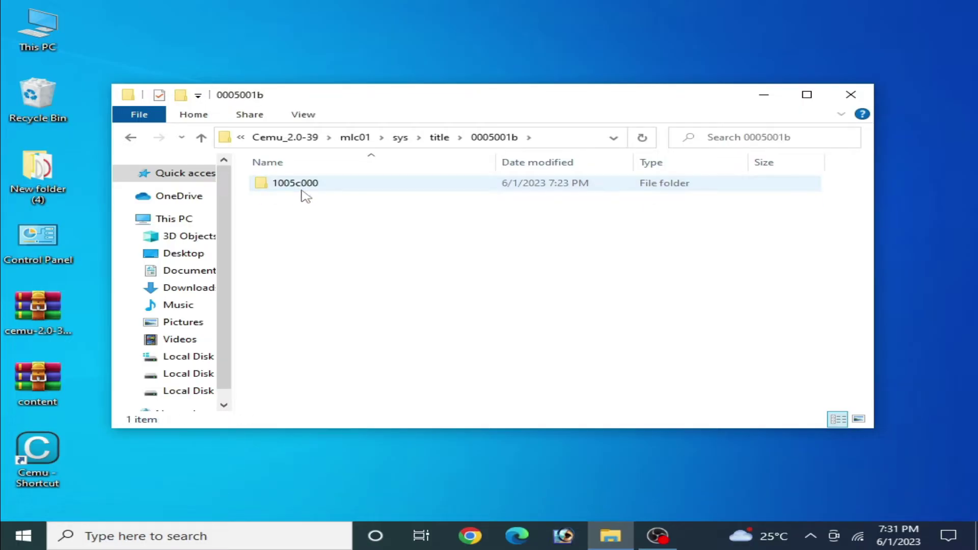
pyautogui.doubleClick(303, 192)
pyautogui.doubleClick(331, 186)
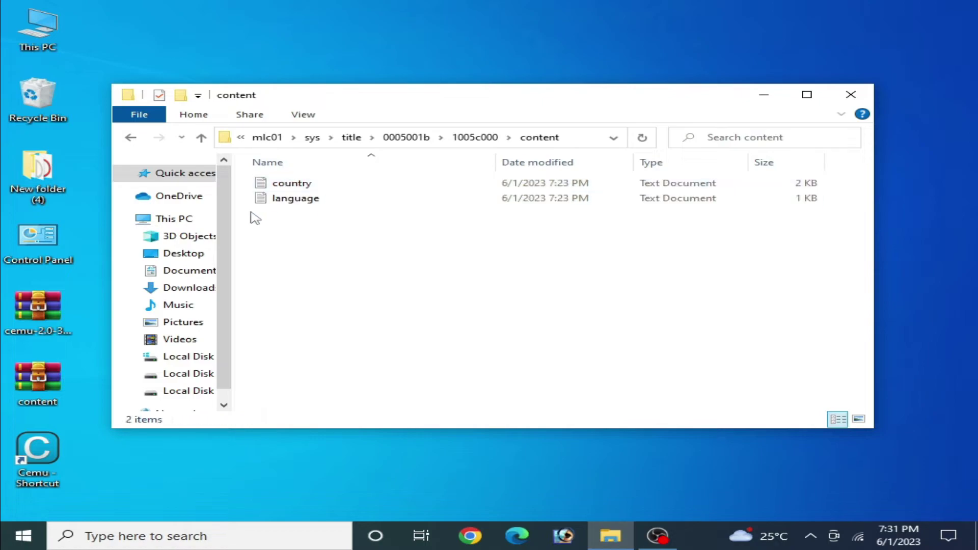
pyautogui.click(131, 138)
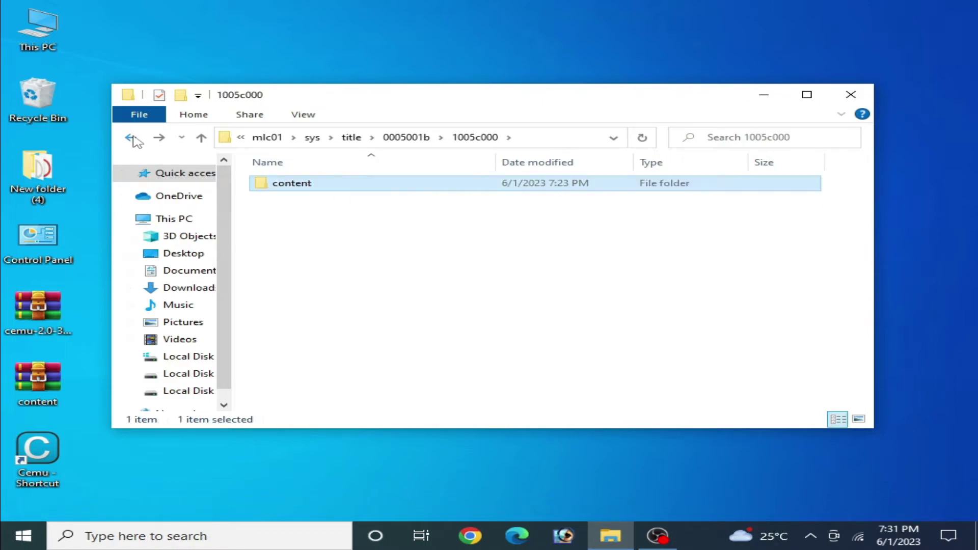
pyautogui.click(132, 139)
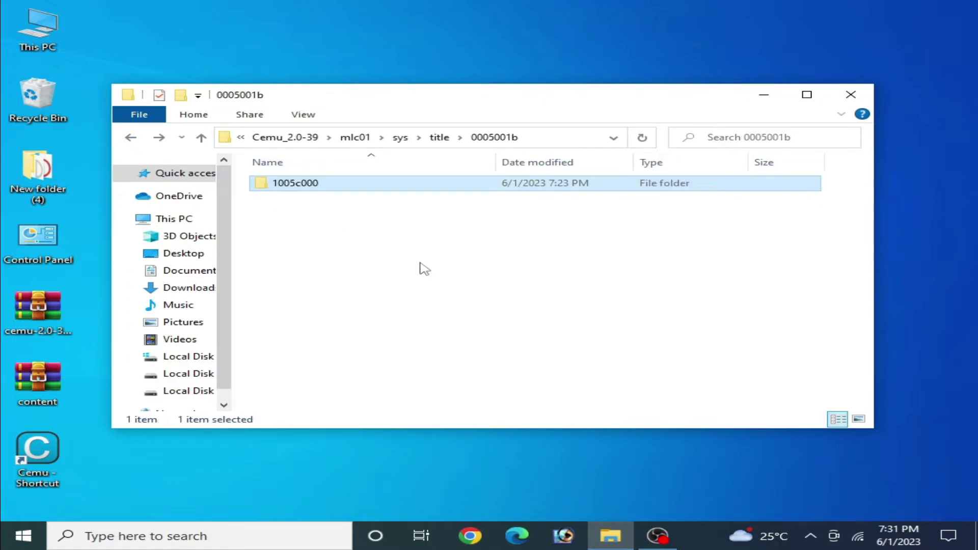
# Step: Create a new folder named 10056000 inside 0005001b and open it
pyautogui.rightClick(367, 259)
pyautogui.moveTo(564, 436)
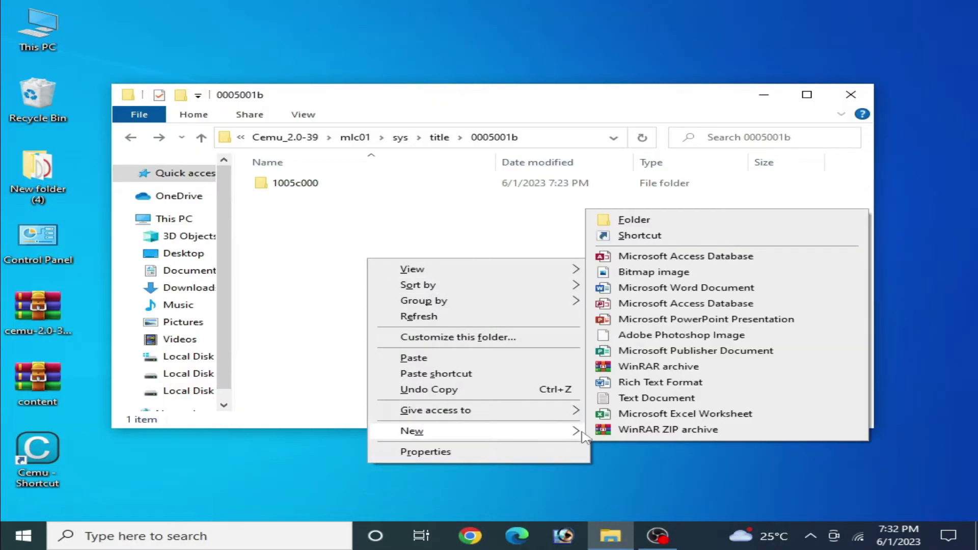
pyautogui.click(599, 220)
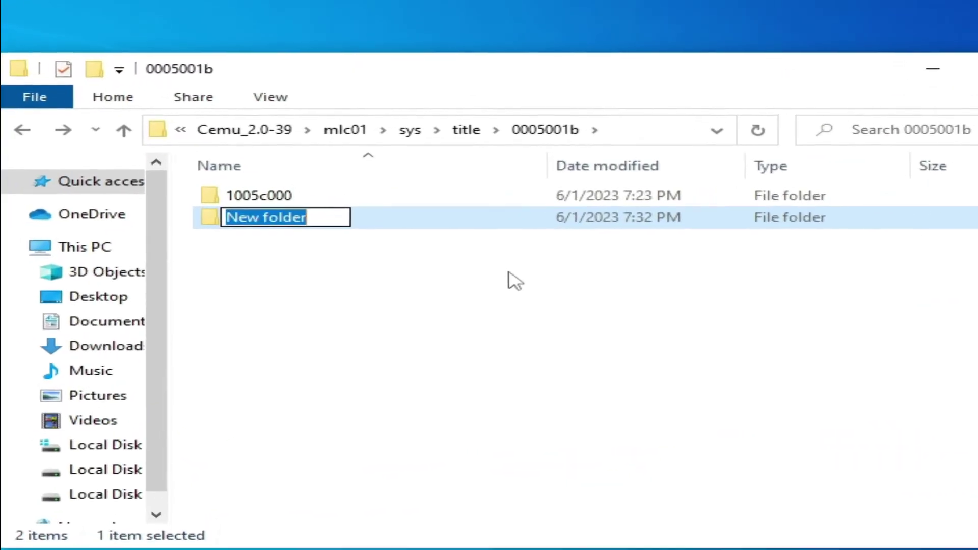
pyautogui.write('100')
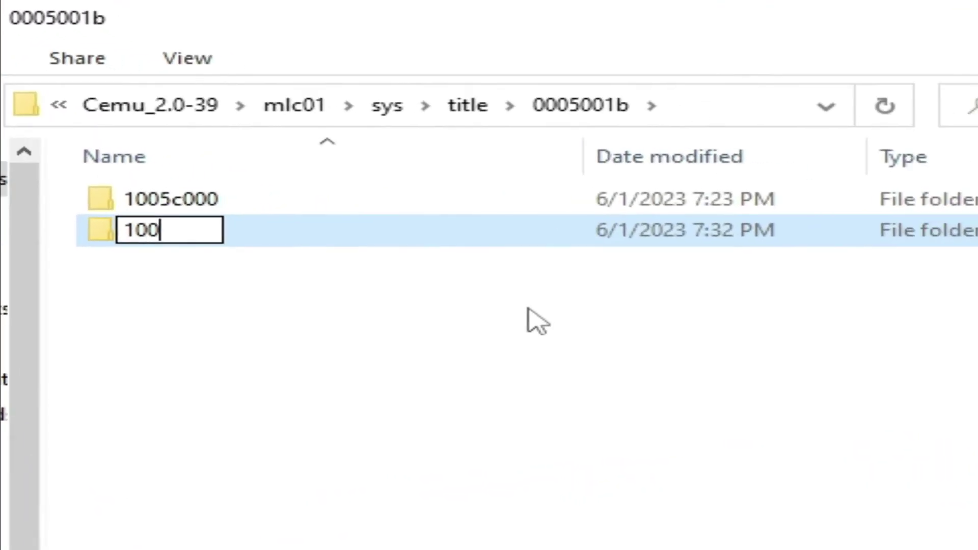
pyautogui.write('56')
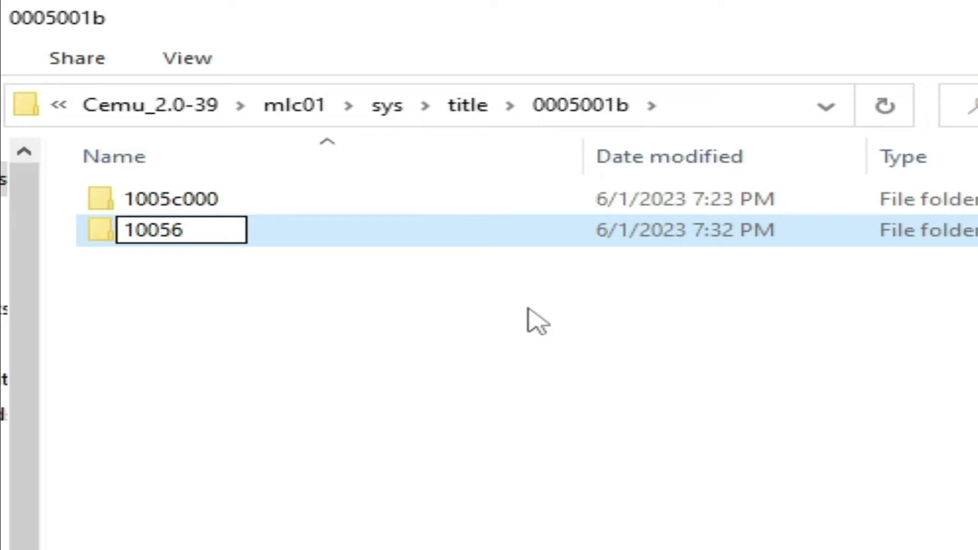
pyautogui.write('000')
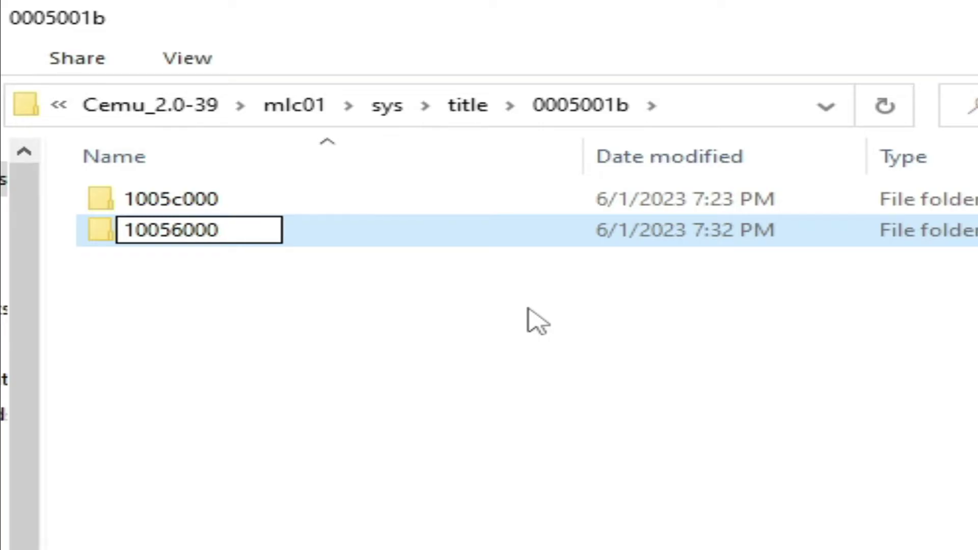
pyautogui.press('Return')
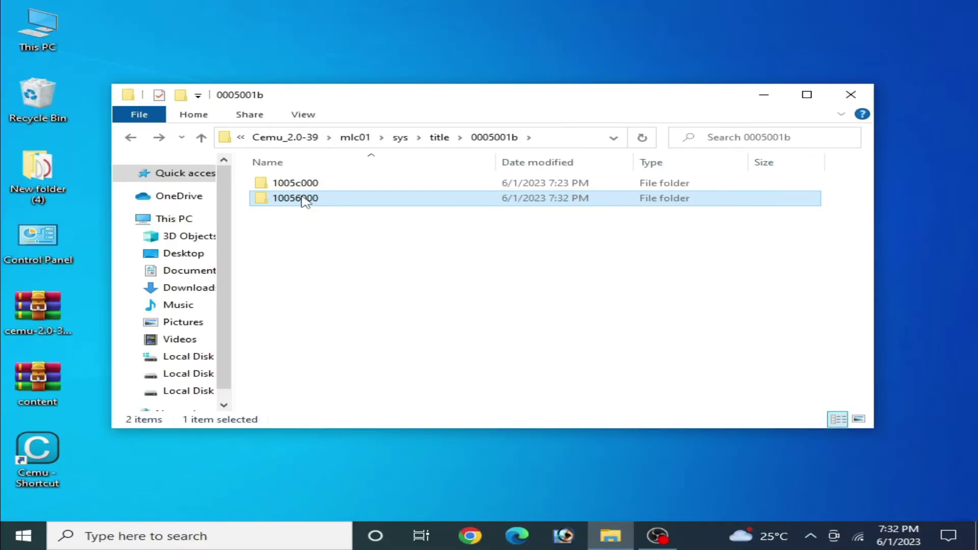
pyautogui.doubleClick(188, 235)
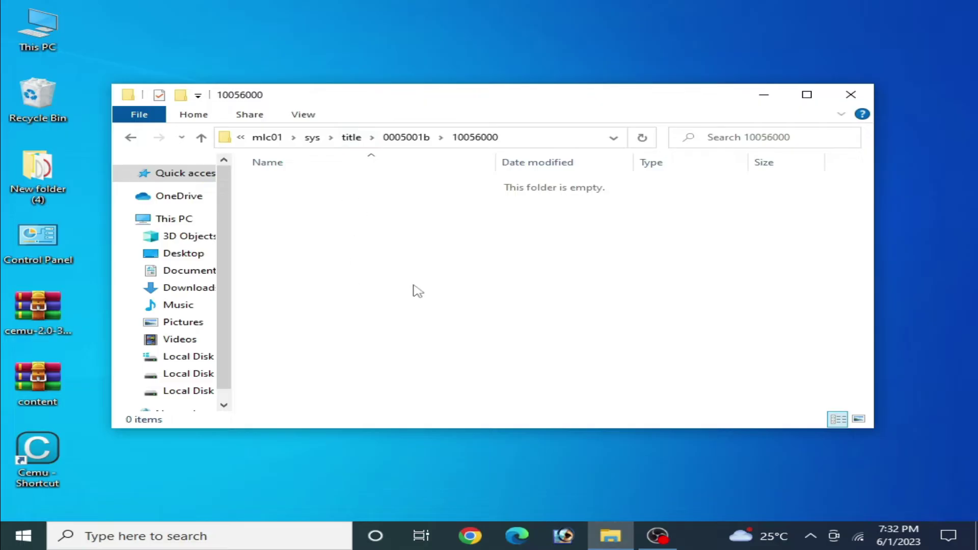
# Step: Create a folder named content inside 10056000 and open it
pyautogui.rightClick(445, 275)
pyautogui.moveTo(552, 445)
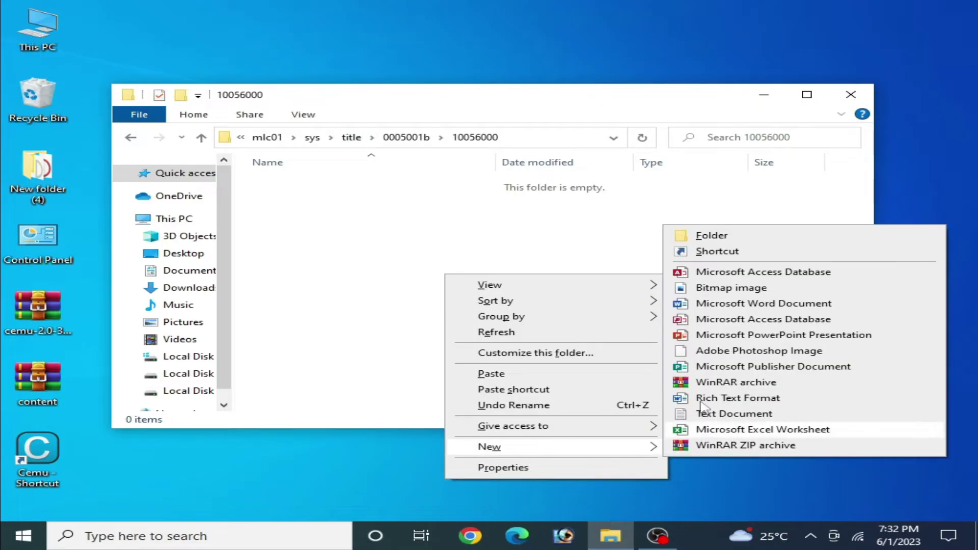
pyautogui.click(712, 236)
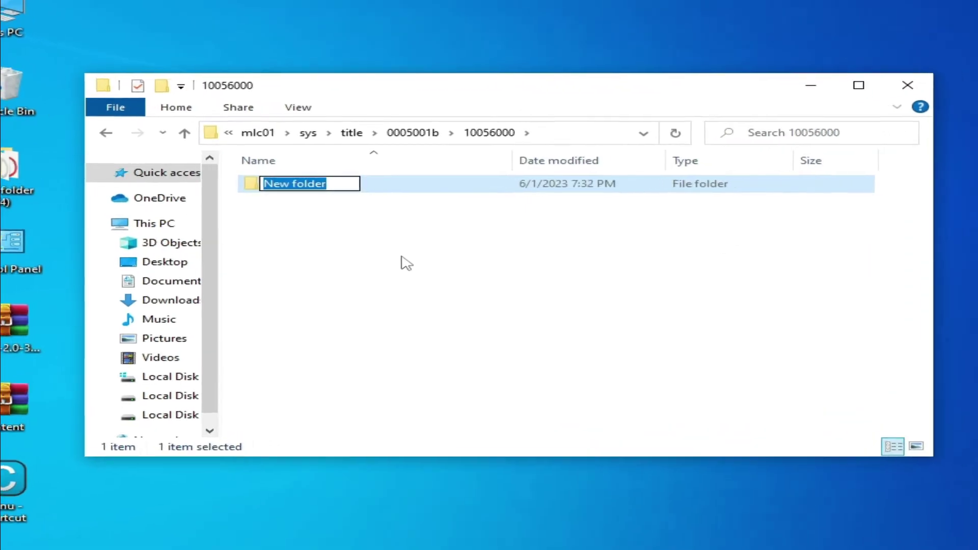
pyautogui.write('co')
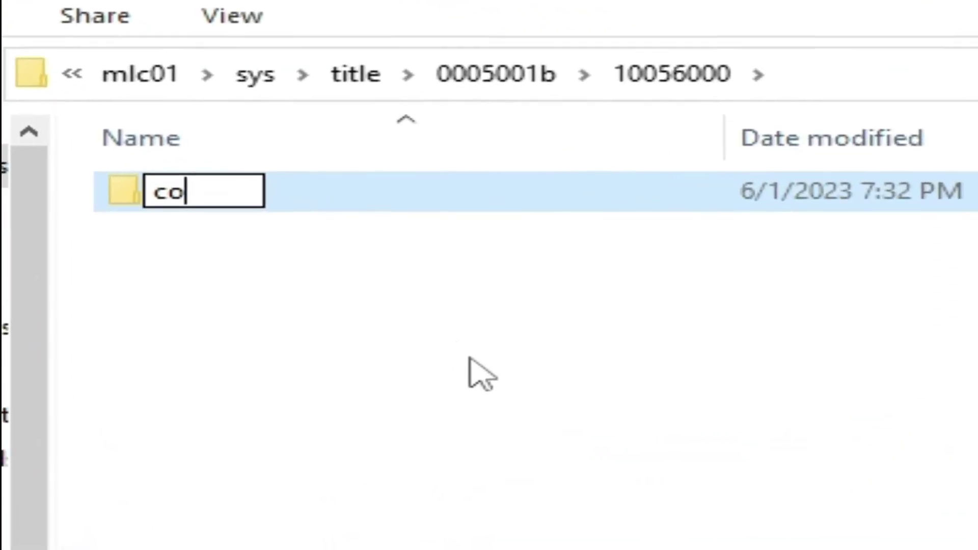
pyautogui.write('nte')
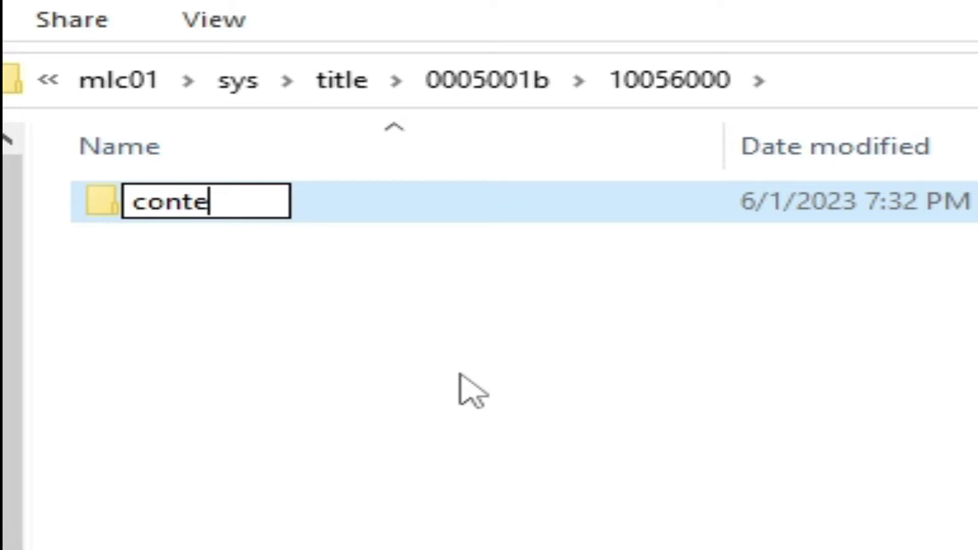
pyautogui.write('nt')
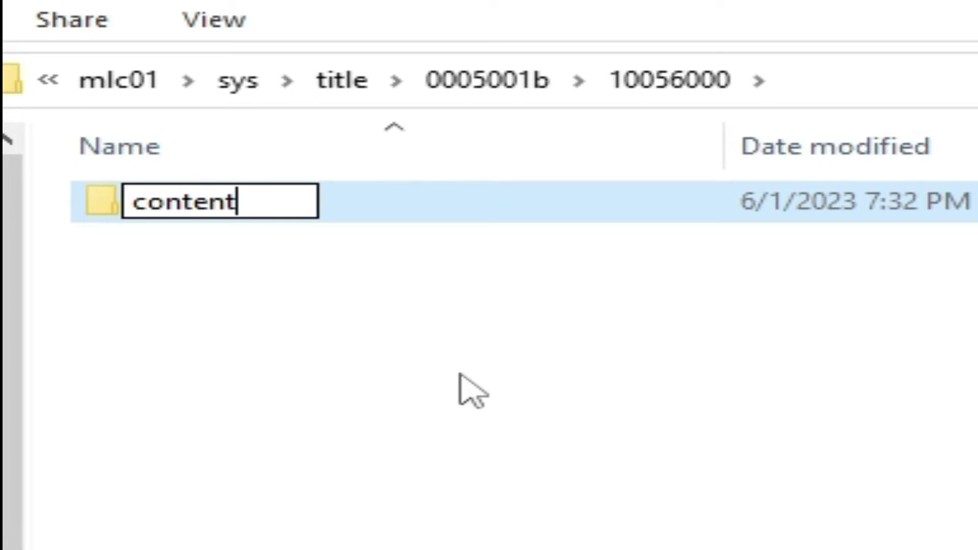
pyautogui.press('Return')
pyautogui.doubleClick(202, 204)
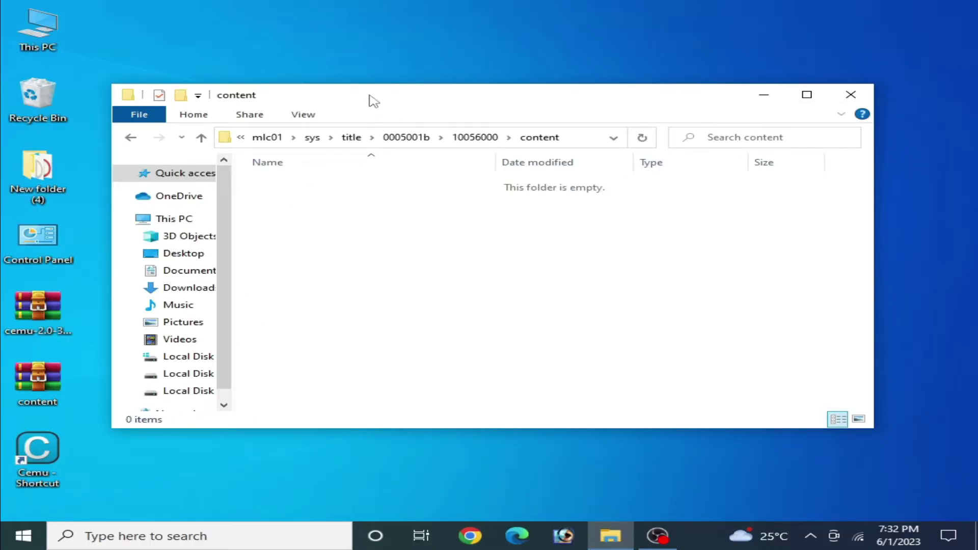
# Step: Move Explorer aside and extract the desktop content archive to a content\ folder
pyautogui.moveTo(373, 100); pyautogui.dragTo(532, 145)
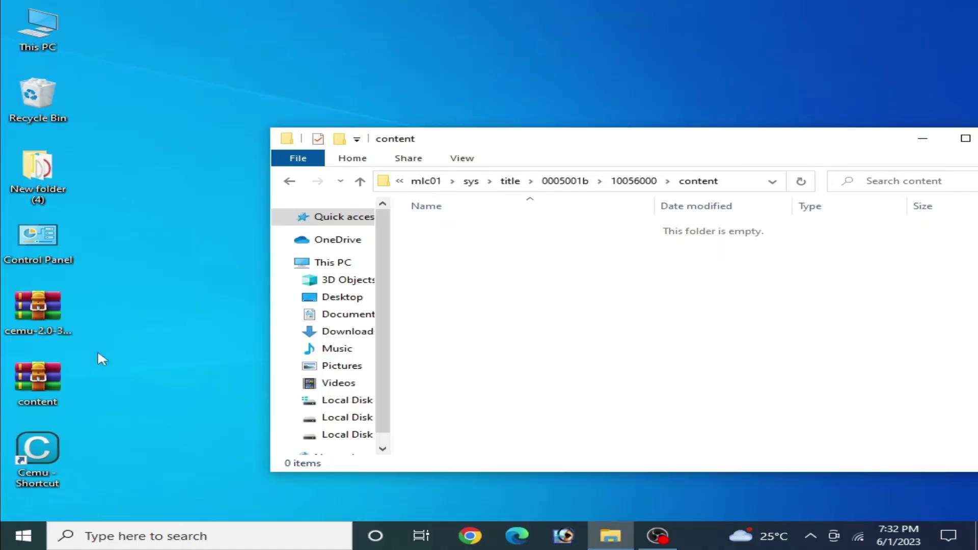
pyautogui.moveTo(46, 380); pyautogui.dragTo(205, 106)
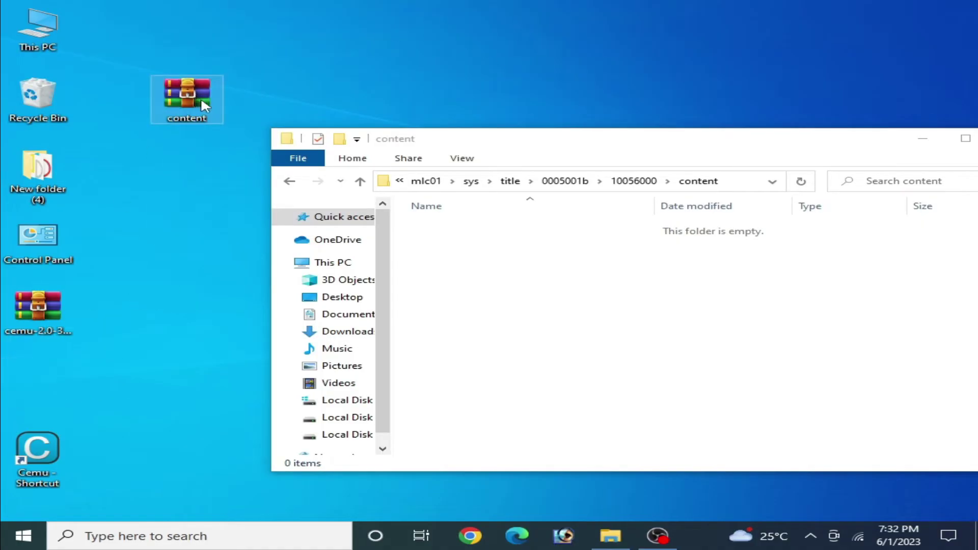
pyautogui.rightClick(192, 95)
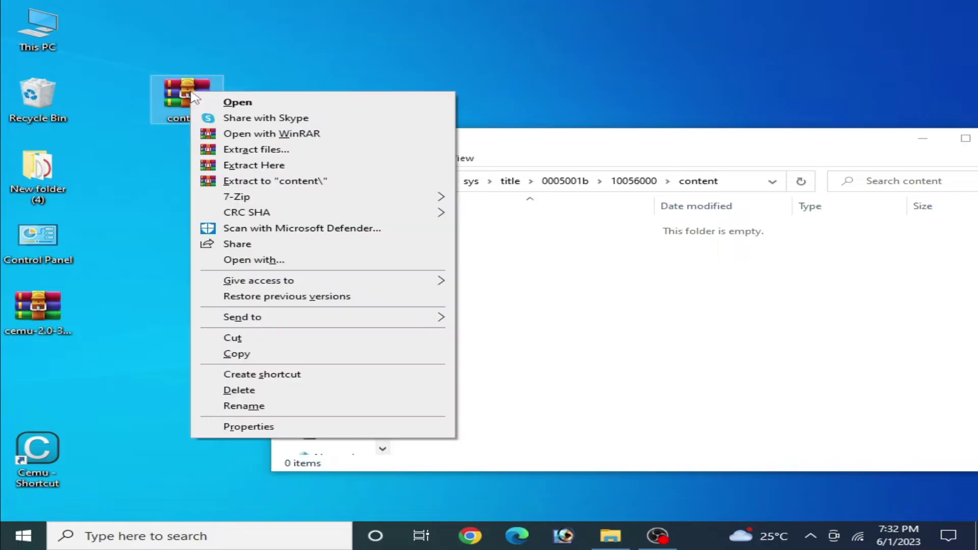
pyautogui.click(233, 181)
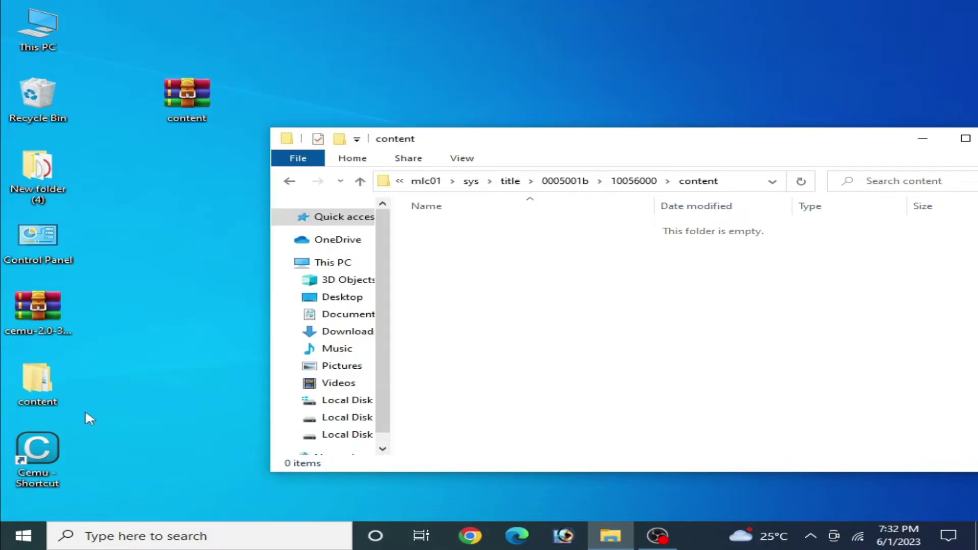
# Step: Copy FFLResHigh, FFLResHighLG, FFLResMiddle and FFLResMiddleLG .dat files into 10056000\content
pyautogui.doubleClick(51, 391)
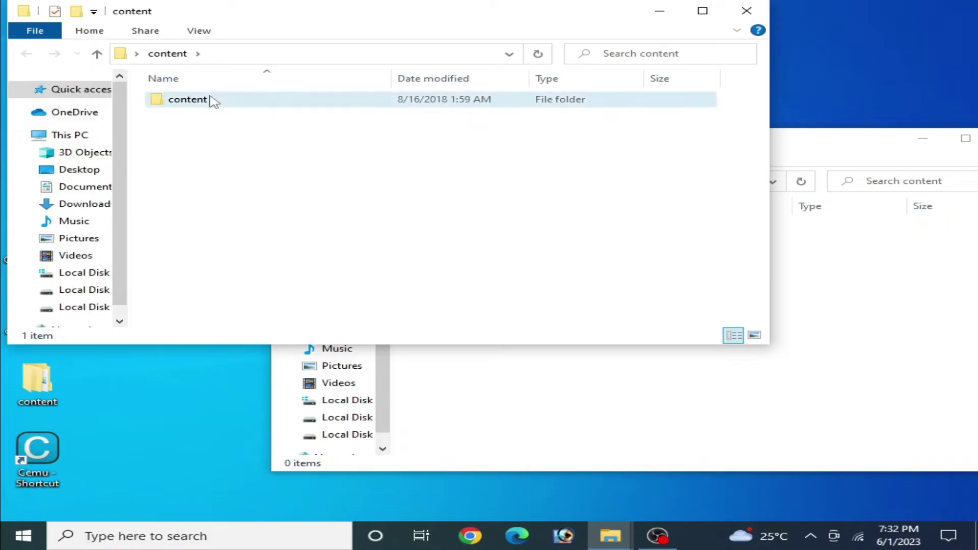
pyautogui.doubleClick(212, 98)
pyautogui.moveTo(184, 155); pyautogui.dragTo(209, 102)
pyautogui.rightClick(208, 100)
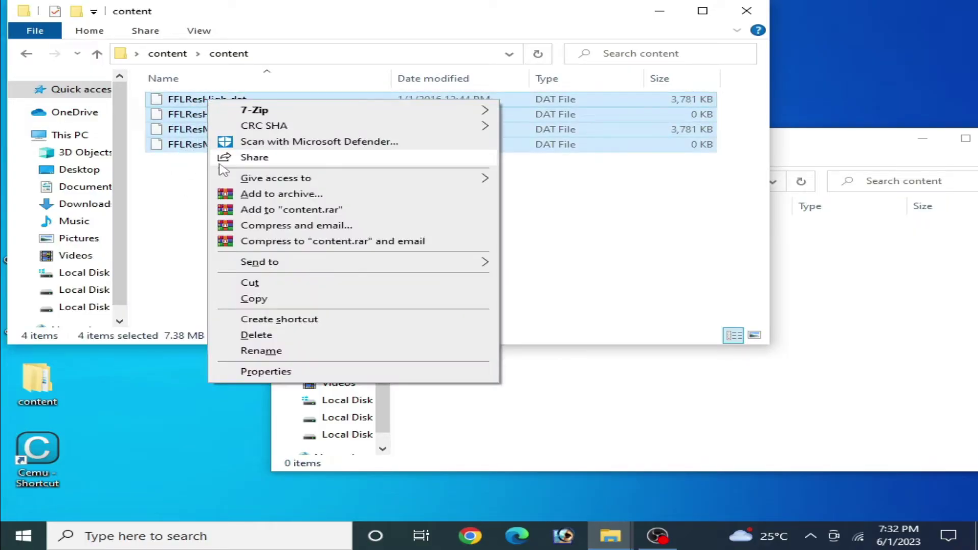
pyautogui.click(252, 300)
pyautogui.click(702, 320)
pyautogui.rightClick(656, 310)
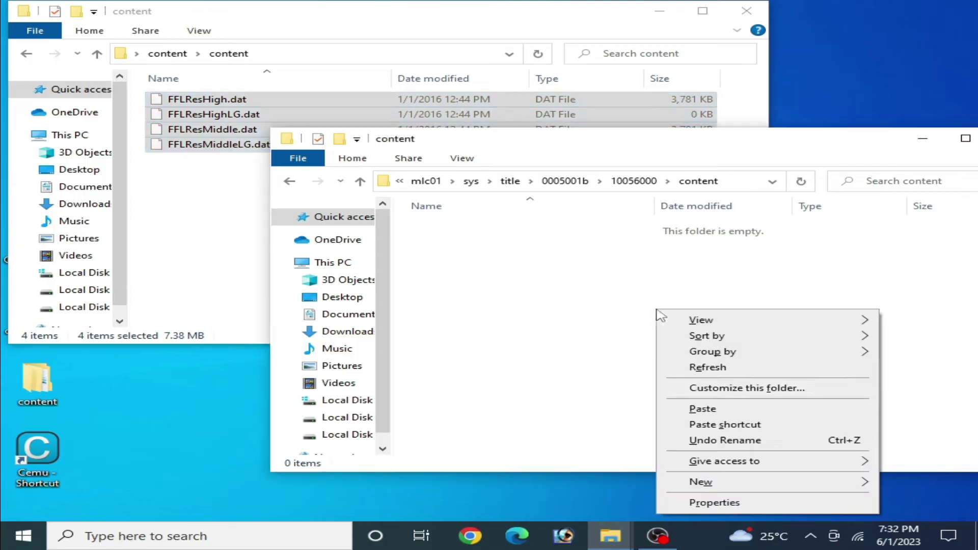
pyautogui.click(703, 406)
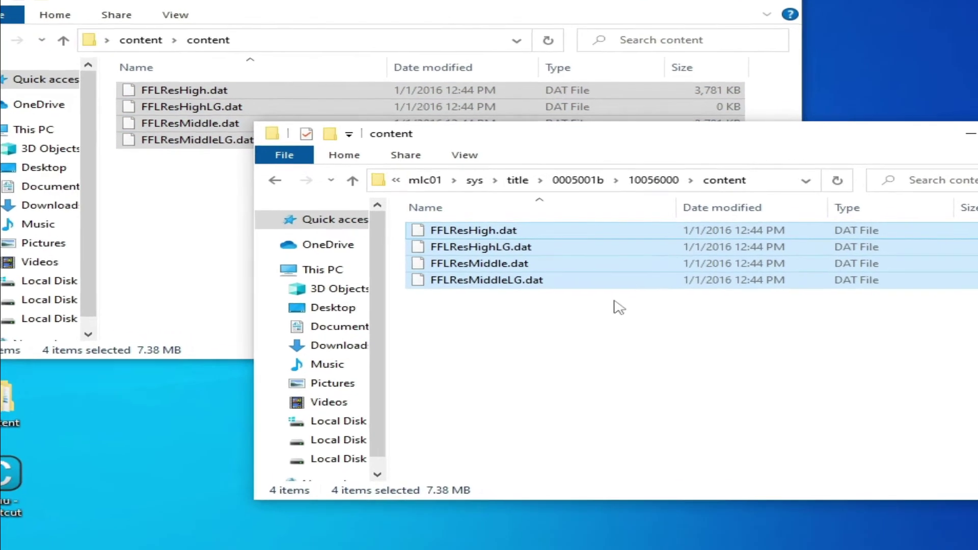
pyautogui.click(746, 10)
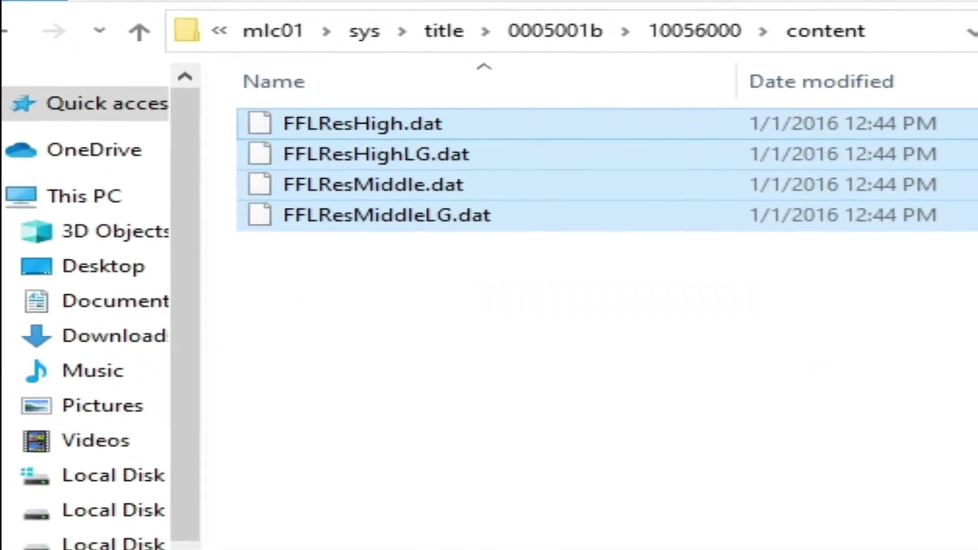
# Step: Go up three folder levels to Cemu_2.0-39 and launch Cemu.exe
pyautogui.hotkey('alt', 'Up')
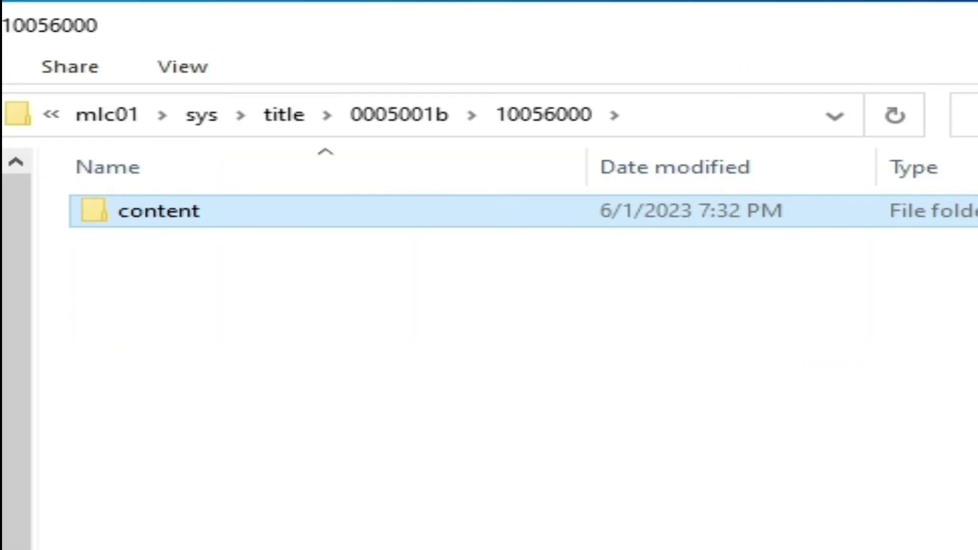
pyautogui.hotkey('alt', 'Up')
pyautogui.hotkey('alt', 'Up')
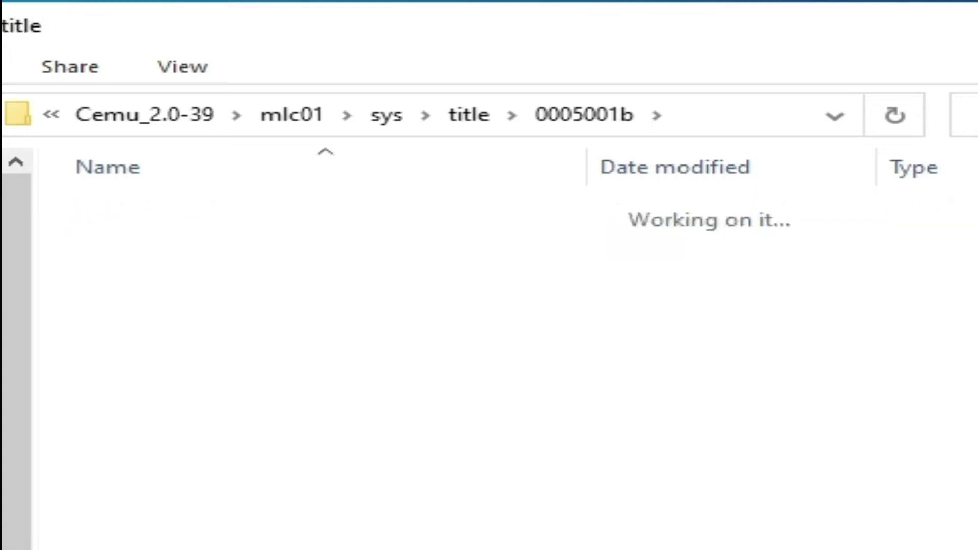
pyautogui.hotkey('alt', 'Up')
pyautogui.hotkey('alt', 'Up')
pyautogui.hotkey('alt', 'Up')
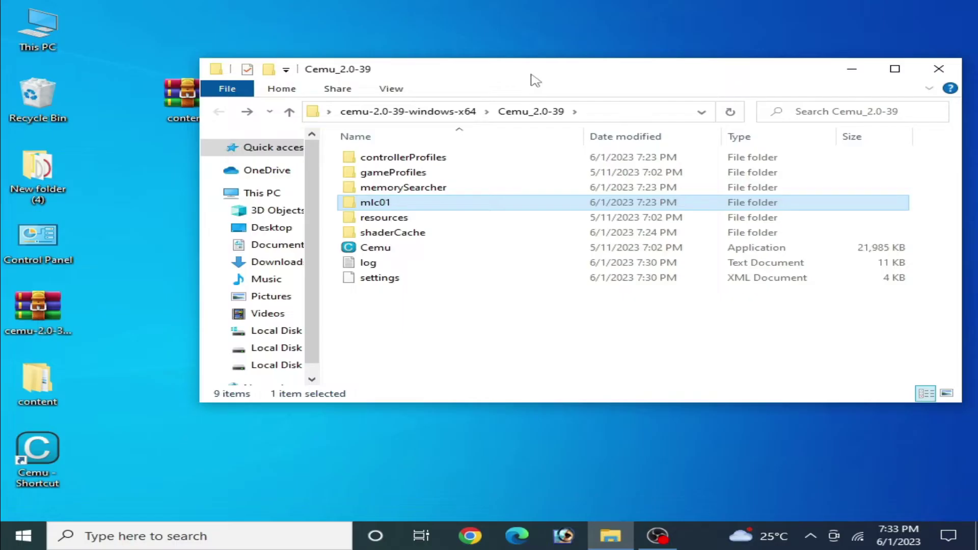
pyautogui.moveTo(478, 47); pyautogui.dragTo(289, 25)
pyautogui.click(165, 399)
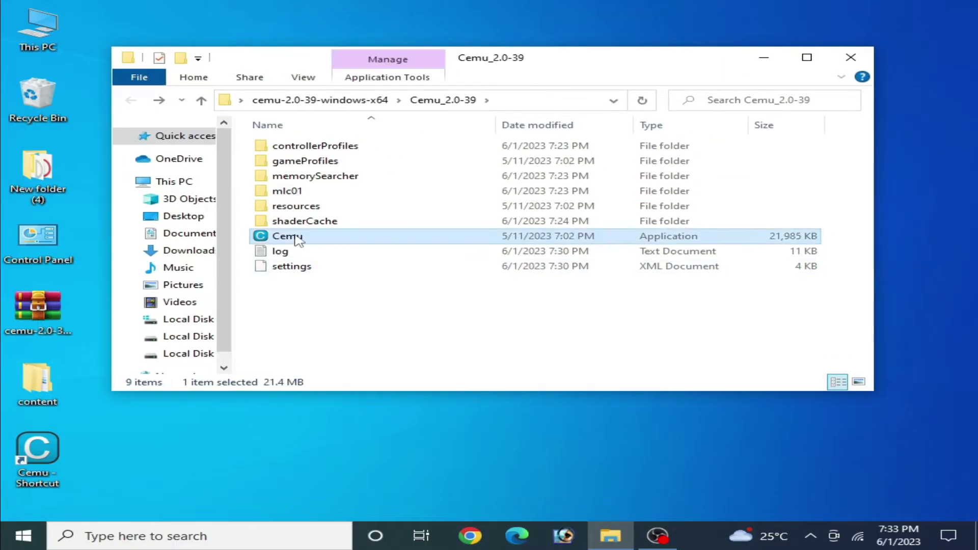
pyautogui.doubleClick(295, 236)
# Step: Set the MLC path to Desktop\cemu-2.0-39-windows-x64\Cemu_2.0-39\mlc01, then close settings and Cemu
pyautogui.click(56, 65)
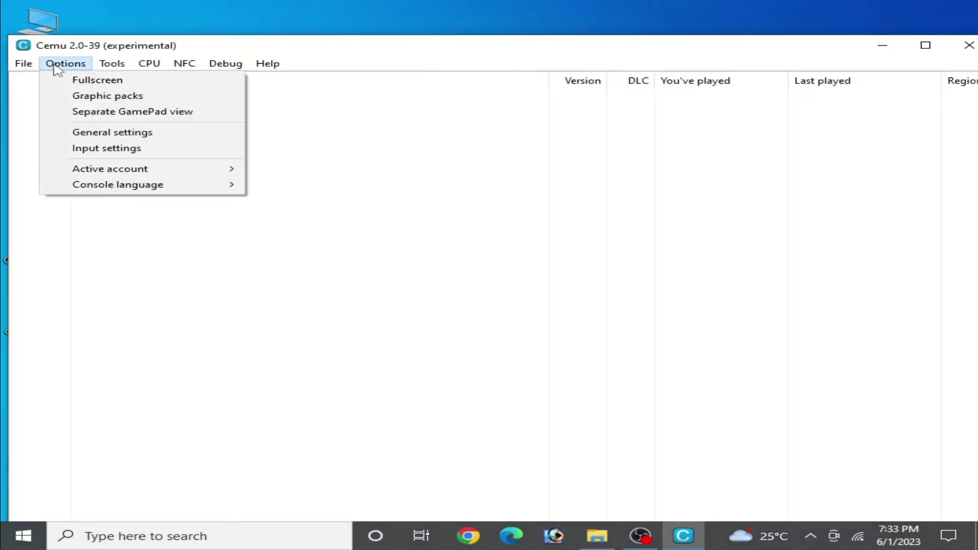
pyautogui.click(124, 133)
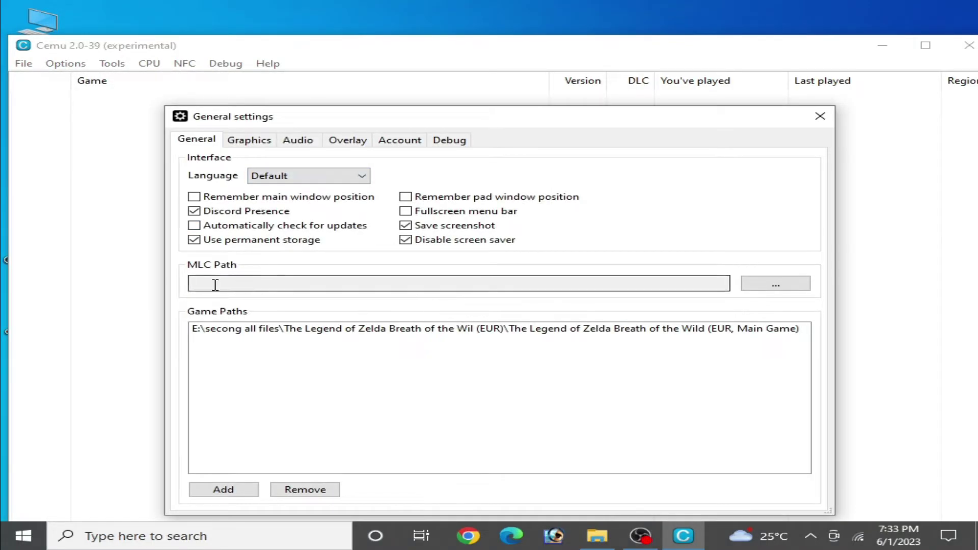
pyautogui.click(750, 286)
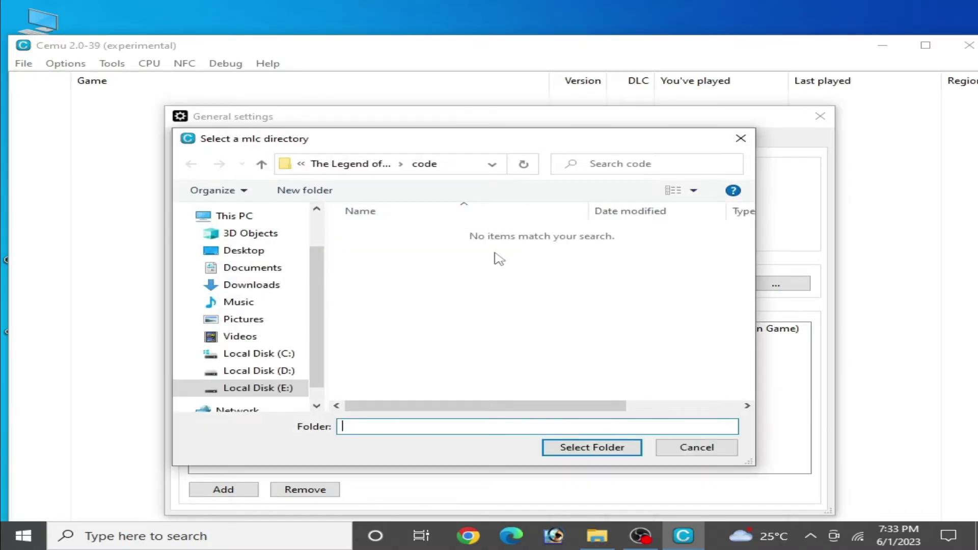
pyautogui.click(243, 254)
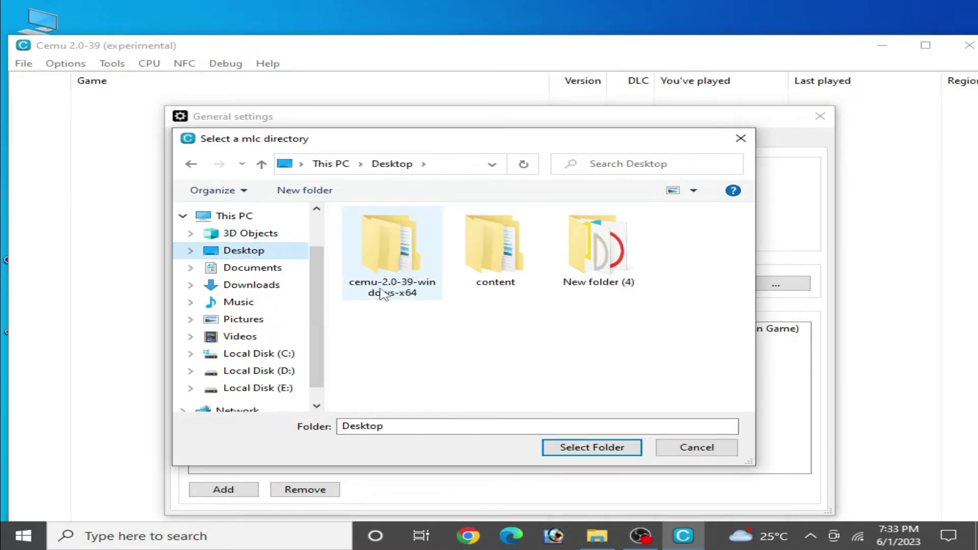
pyautogui.doubleClick(388, 270)
pyautogui.doubleClick(390, 235)
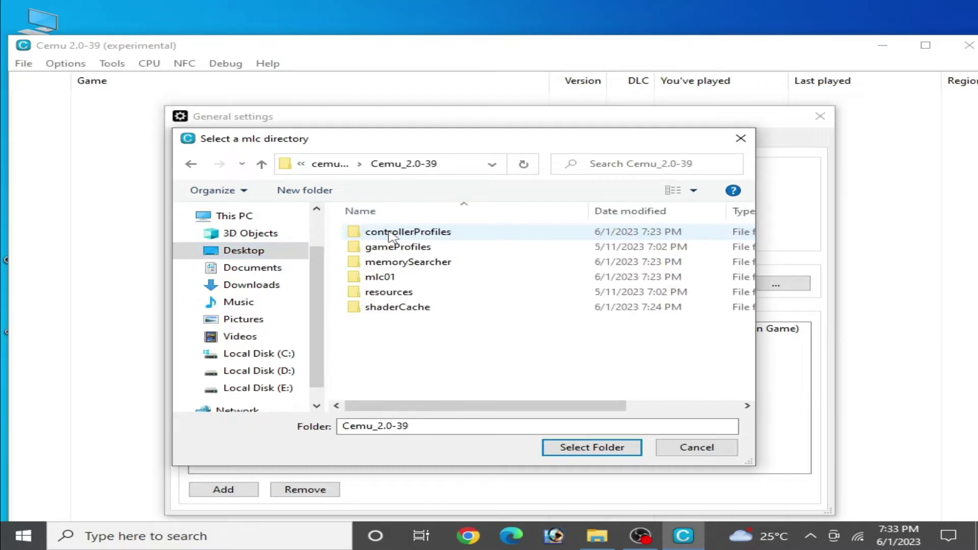
pyautogui.click(377, 277)
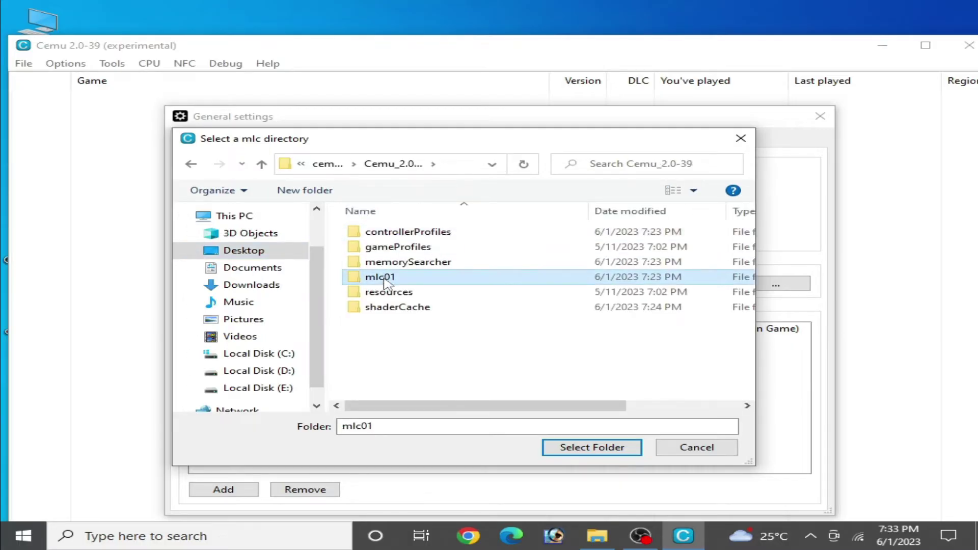
pyautogui.click(588, 448)
pyautogui.click(819, 116)
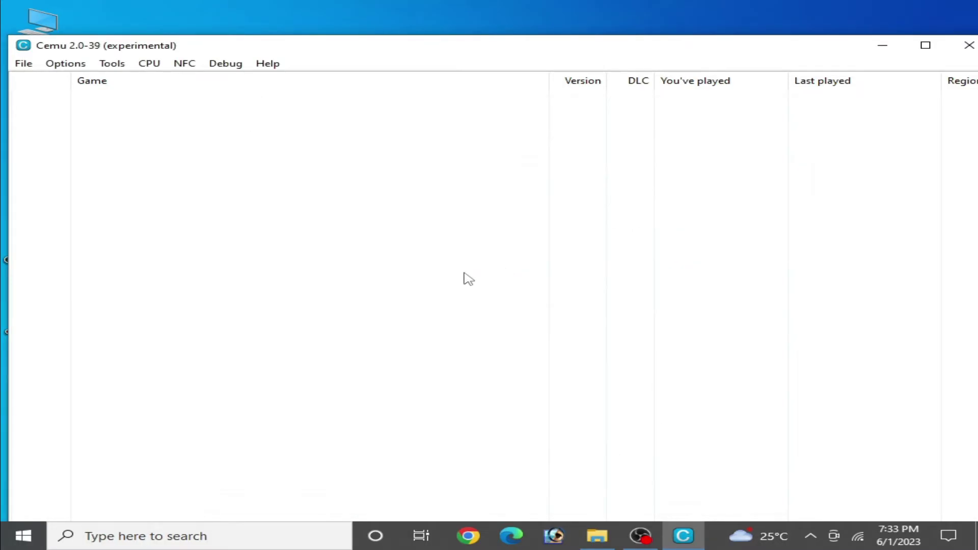
pyautogui.click(969, 46)
# Step: Reopen Cemu's General settings and remove the old Zelda game path
pyautogui.doubleClick(310, 239)
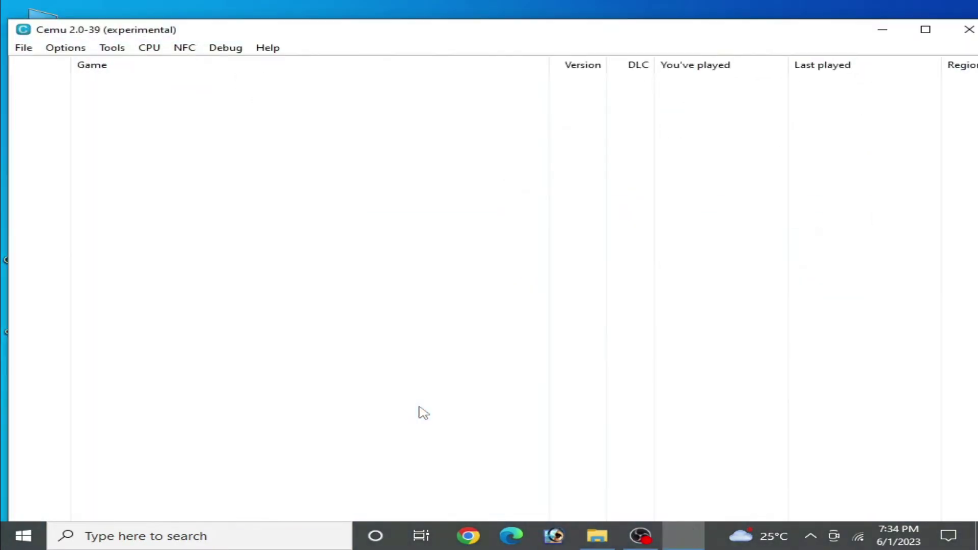
pyautogui.click(65, 47)
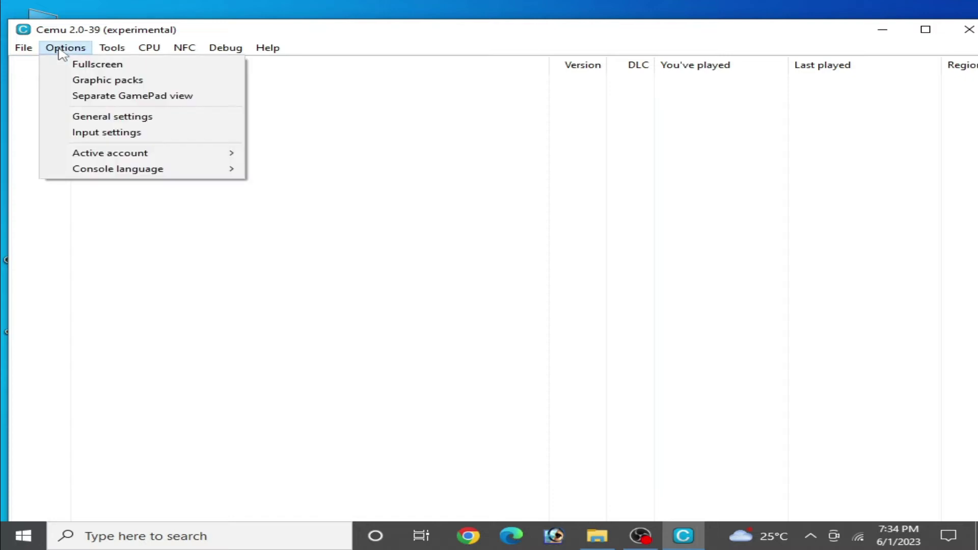
pyautogui.click(94, 116)
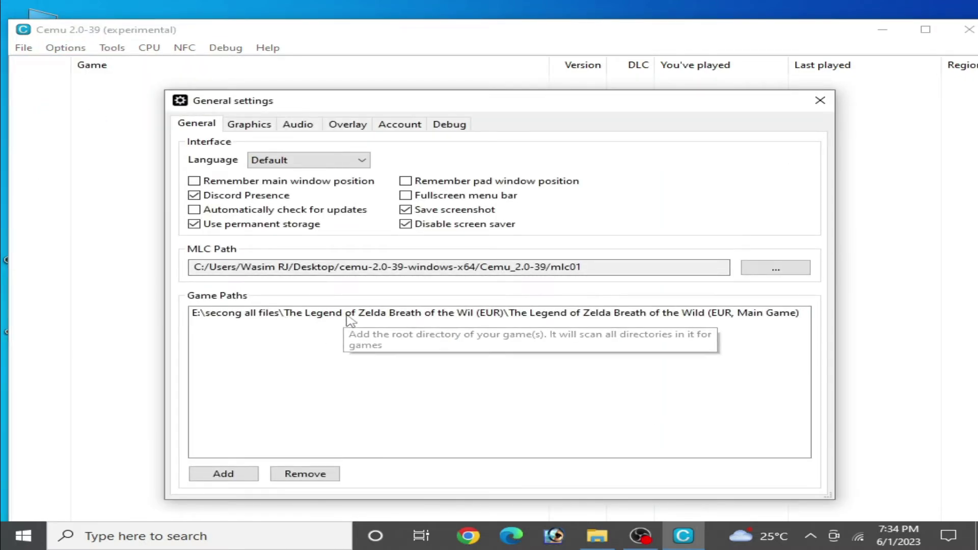
pyautogui.click(272, 313)
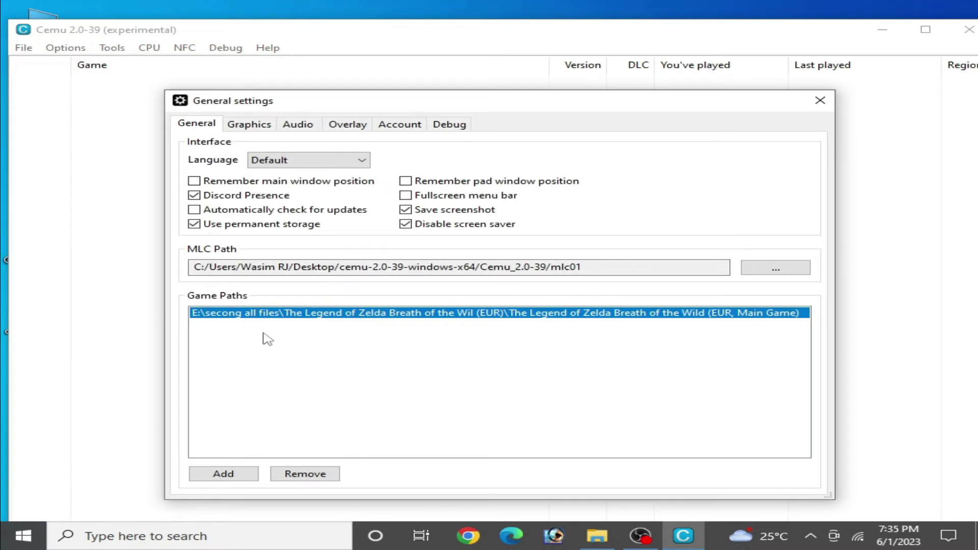
pyautogui.click(306, 474)
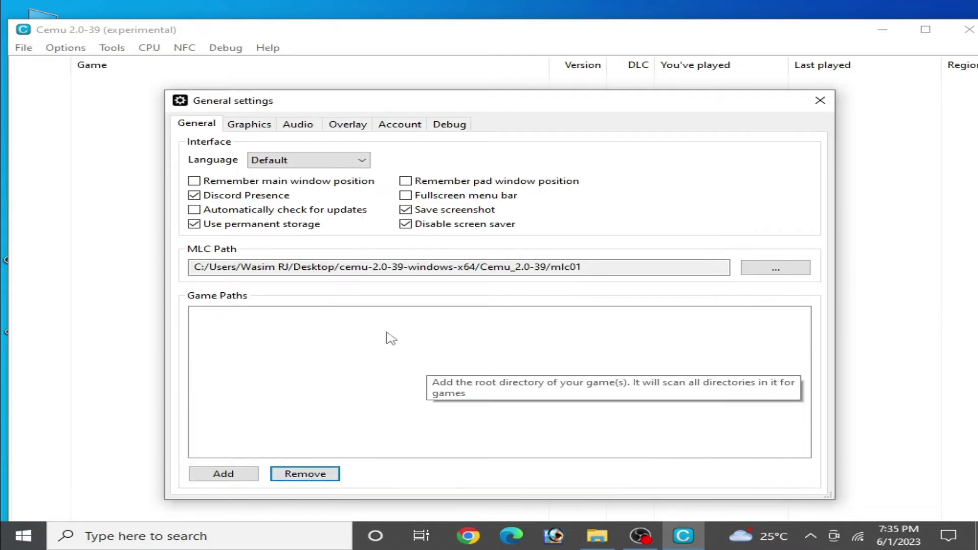
# Step: Add the Breath of the Wild (EUR, Main Game) folder as a game path
pyautogui.click(232, 474)
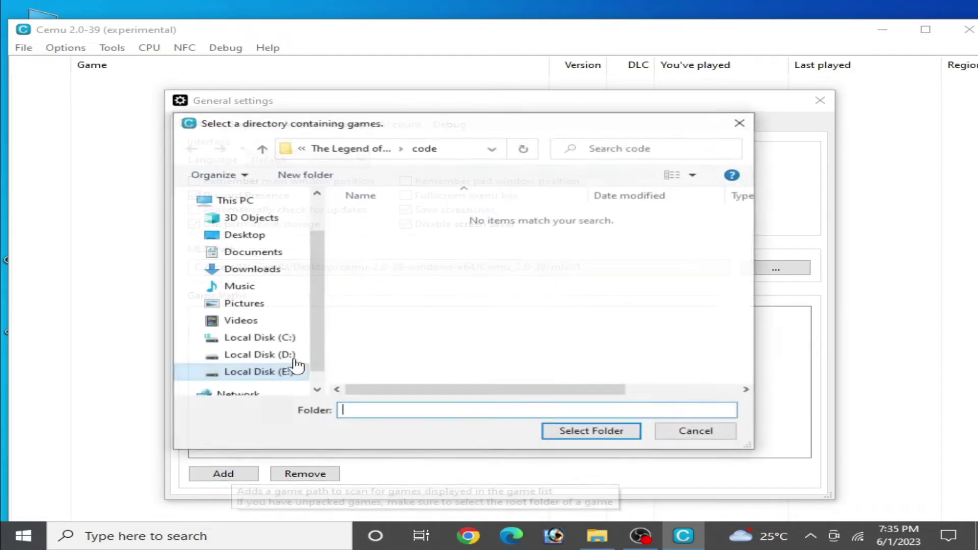
pyautogui.click(346, 148)
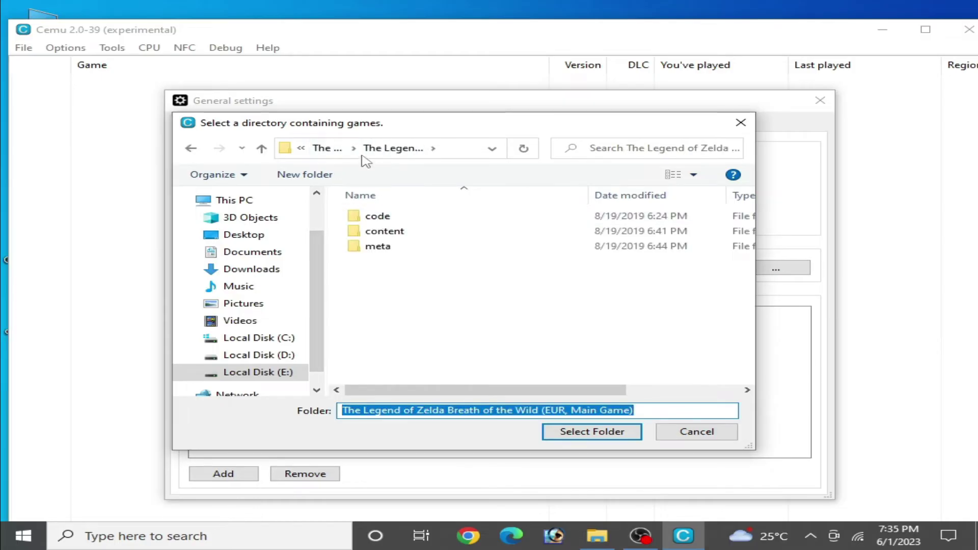
pyautogui.click(334, 149)
pyautogui.click(446, 218)
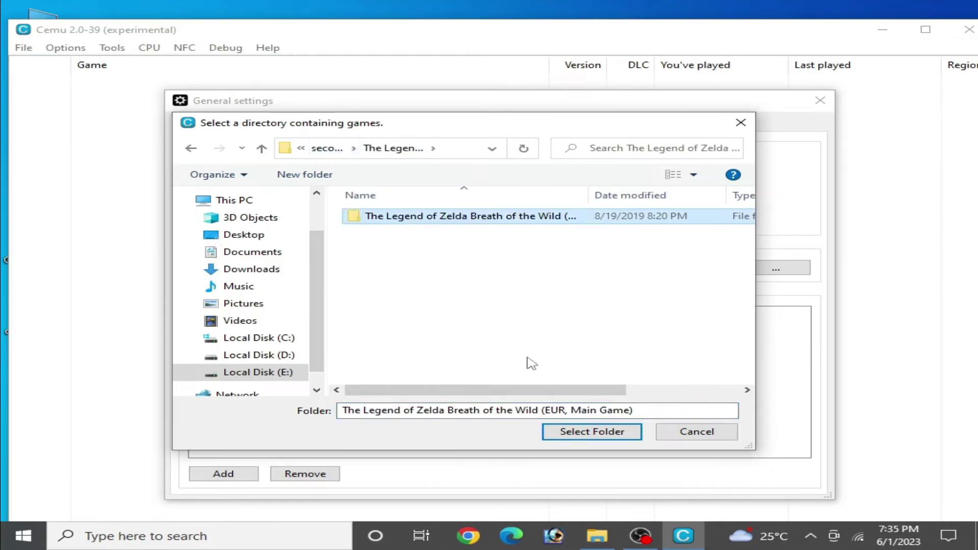
pyautogui.doubleClick(494, 223)
pyautogui.click(585, 433)
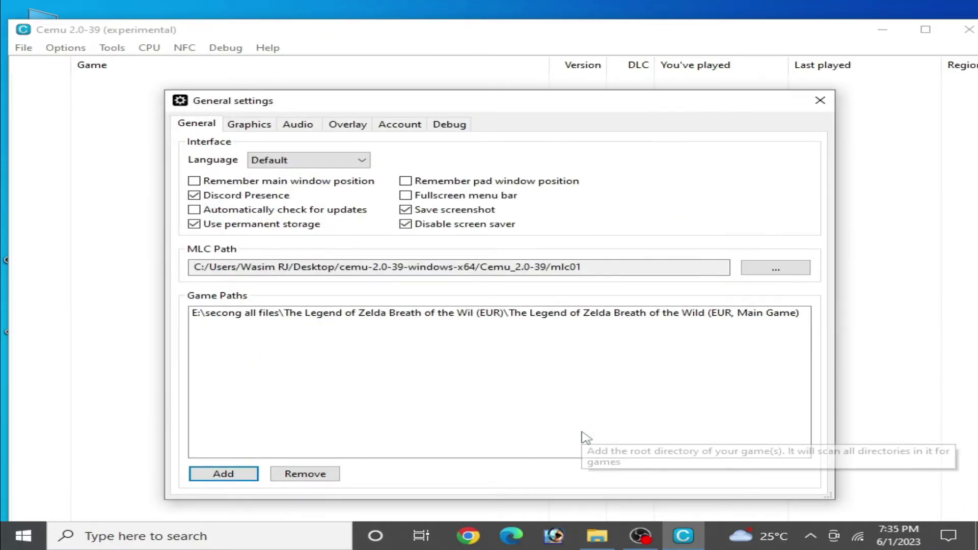
# Step: Close settings, restart Cemu, recheck General settings, then quit Cemu
pyautogui.click(820, 101)
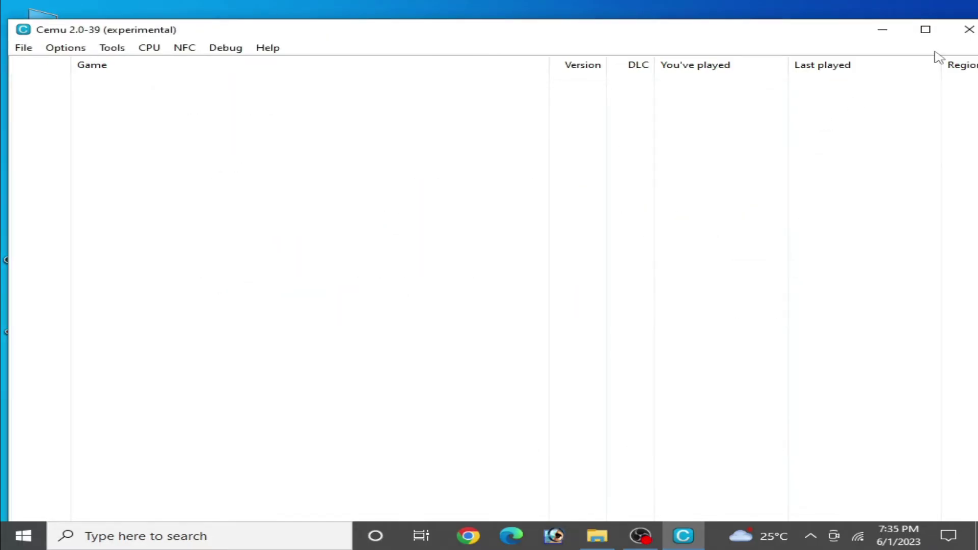
pyautogui.click(964, 32)
pyautogui.doubleClick(291, 234)
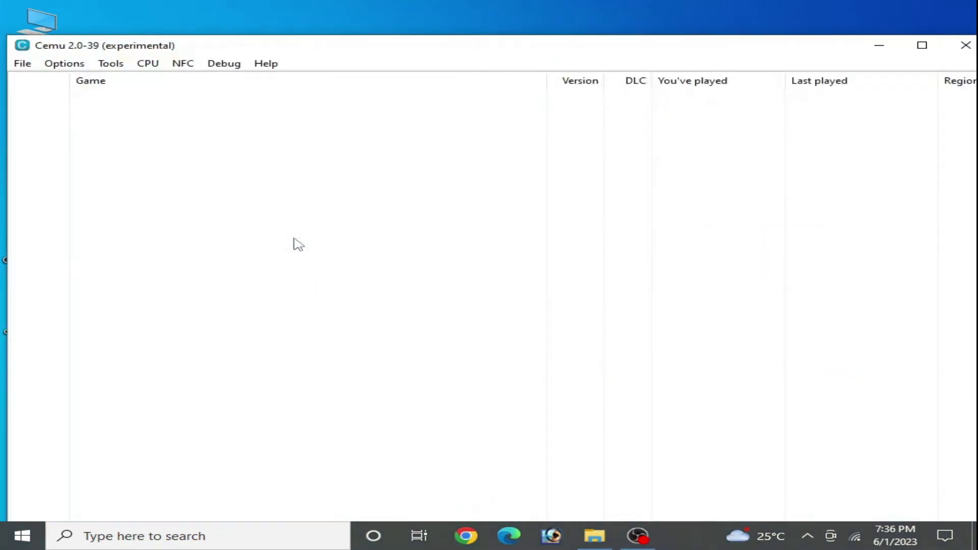
pyautogui.click(63, 65)
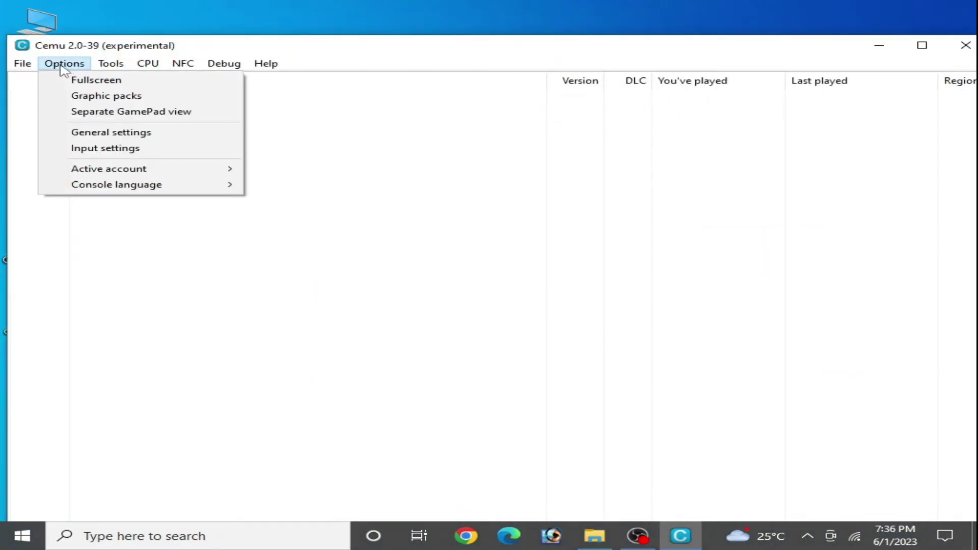
pyautogui.click(79, 132)
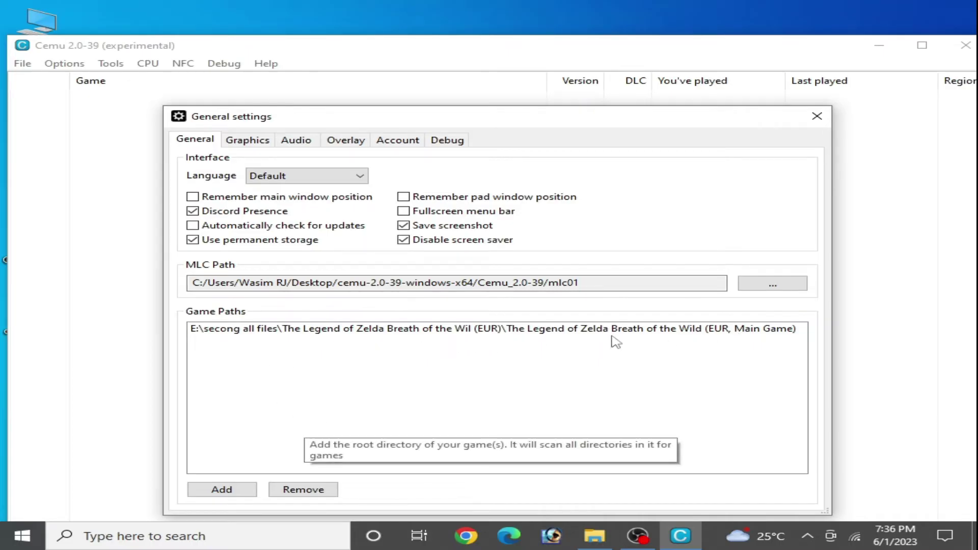
pyautogui.click(816, 116)
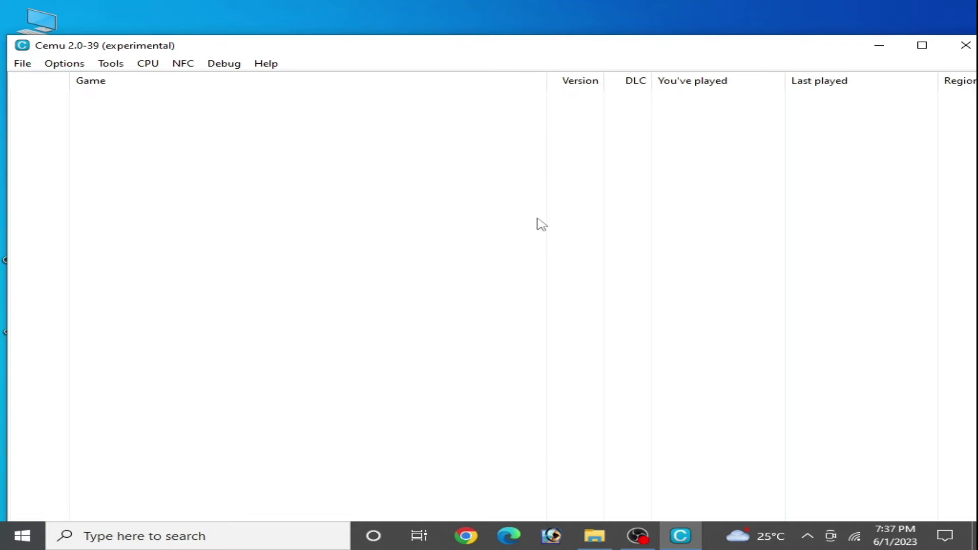
pyautogui.click(966, 47)
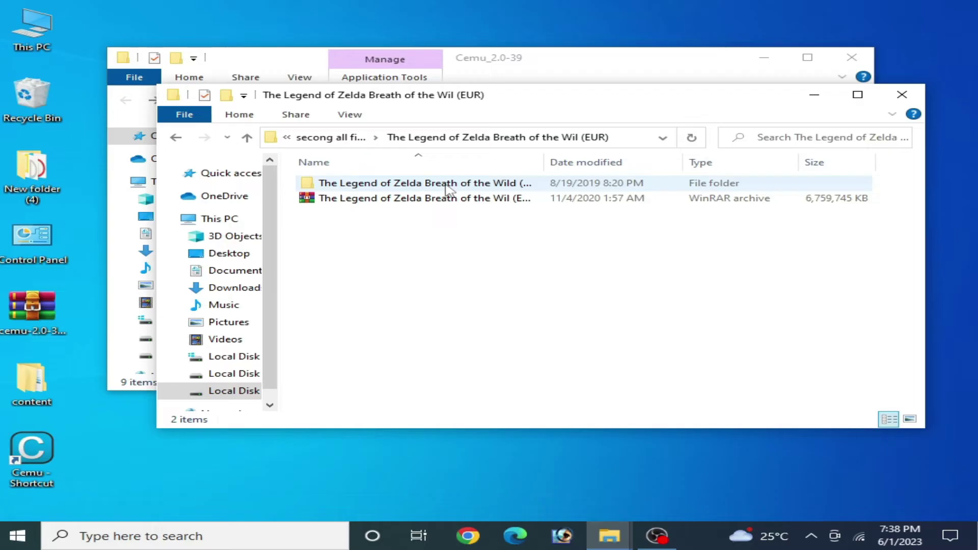
# Step: Delete the previously extracted Breath of the Wild folder
pyautogui.doubleClick(444, 185)
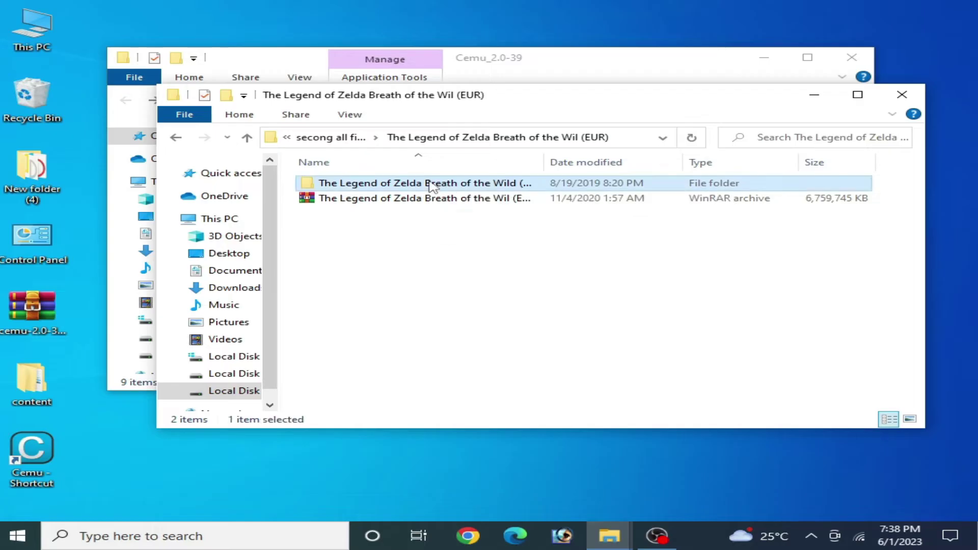
pyautogui.click(176, 137)
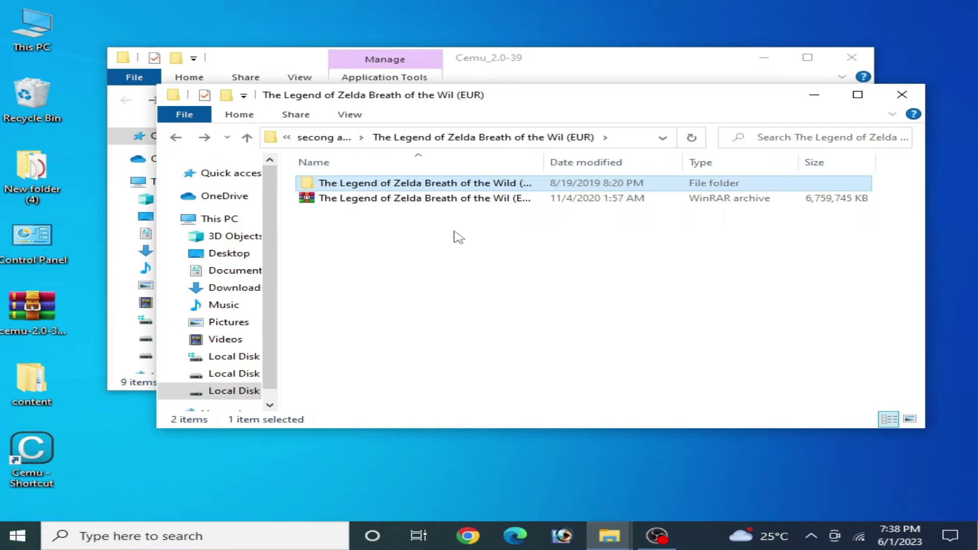
pyautogui.rightClick(437, 189)
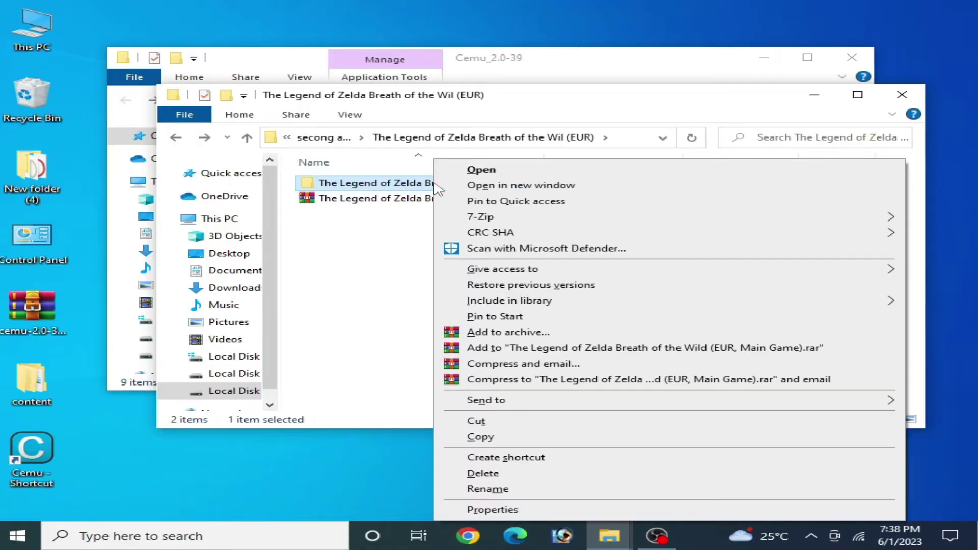
pyautogui.click(481, 473)
pyautogui.click(593, 328)
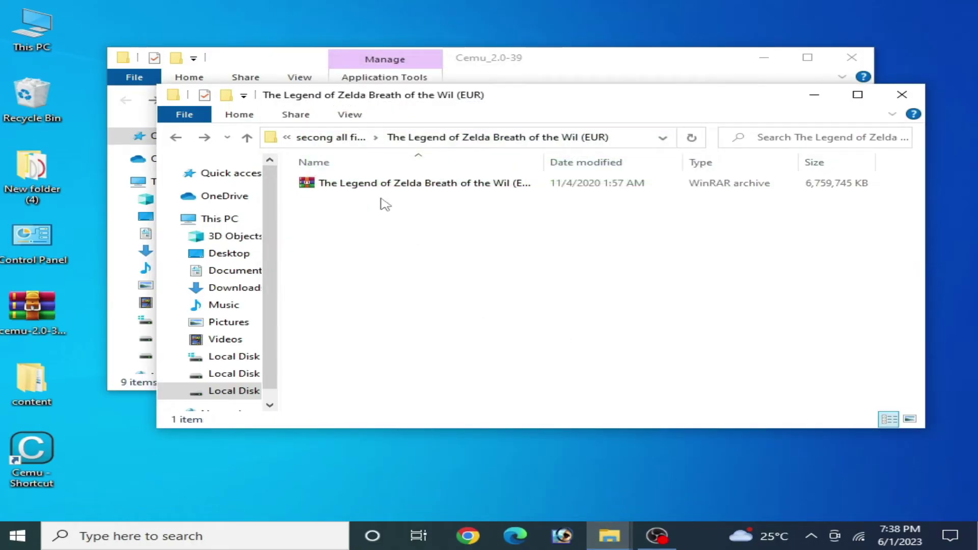
# Step: Extract the Breath of the Wild archive into its own folder with WinRAR
pyautogui.click(377, 185)
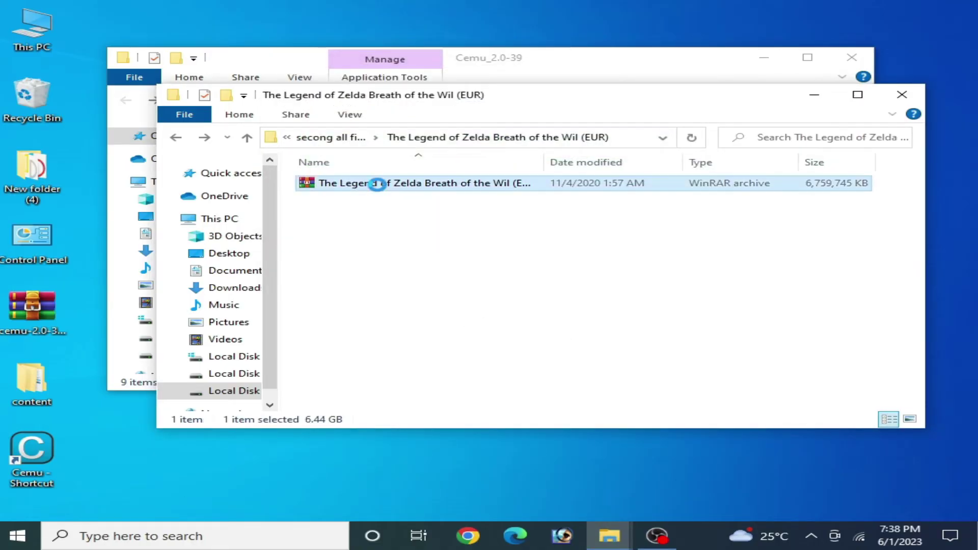
pyautogui.rightClick(377, 184)
pyautogui.click(444, 278)
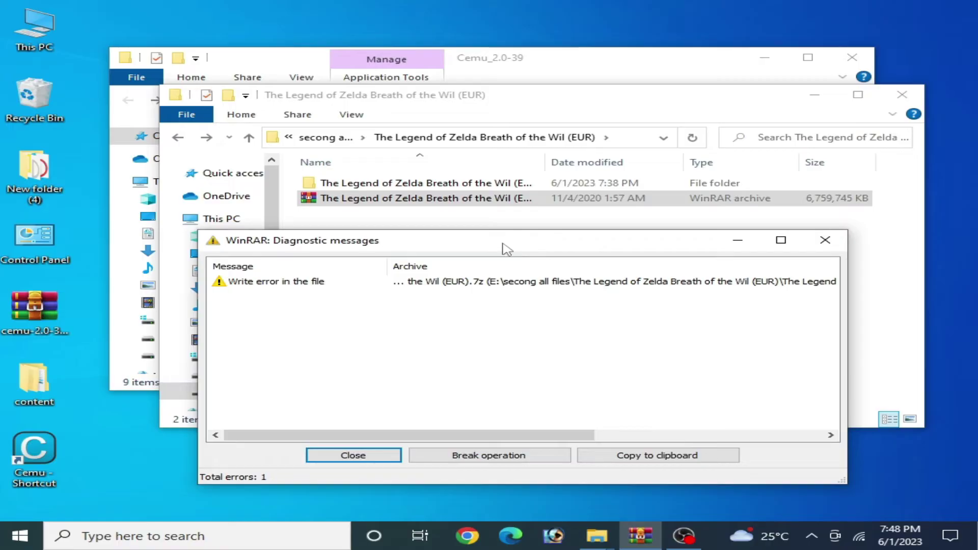
# Step: Dismiss the WinRAR error, delete the partly extracted folder, and select the game archive
pyautogui.press('Escape')
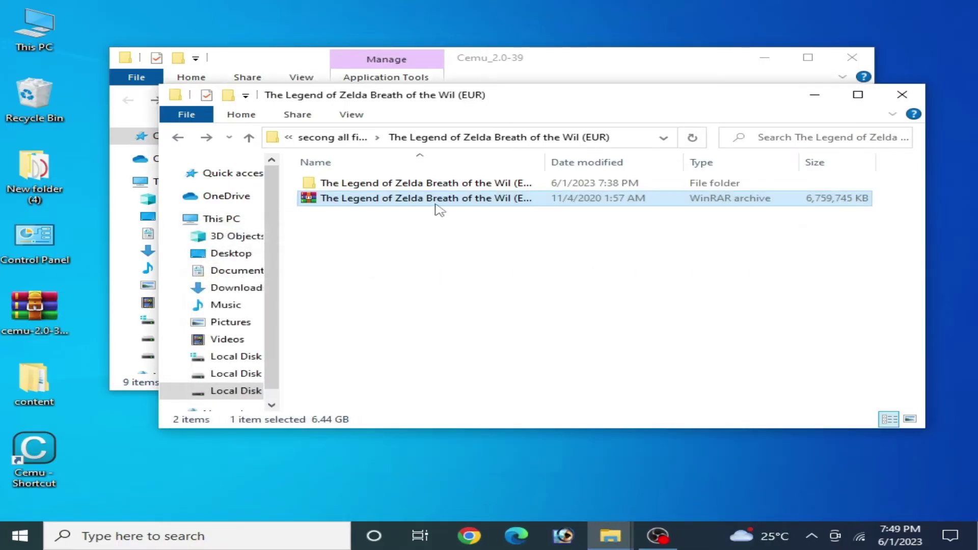
pyautogui.click(455, 187)
pyautogui.rightClick(455, 188)
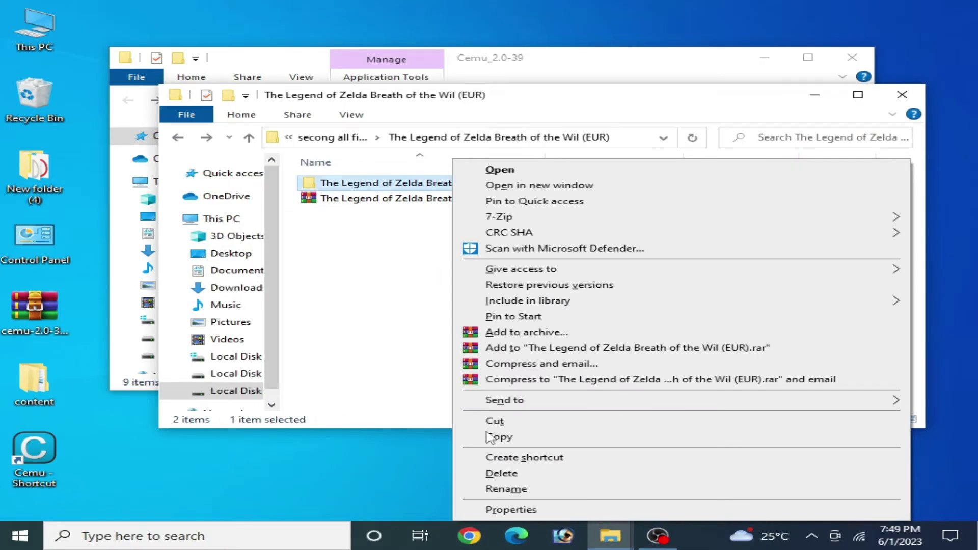
pyautogui.click(492, 471)
pyautogui.click(565, 327)
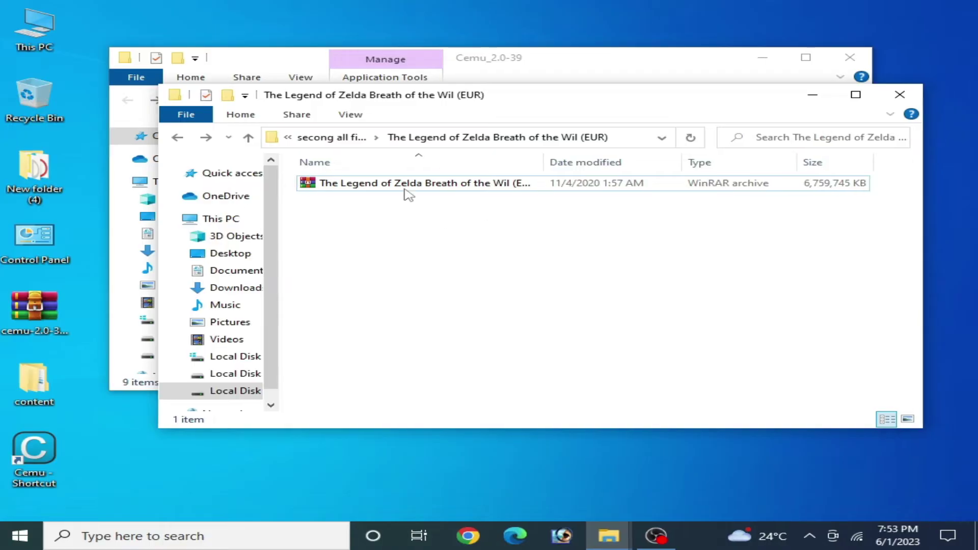
pyautogui.click(408, 185)
pyautogui.rightClick(407, 185)
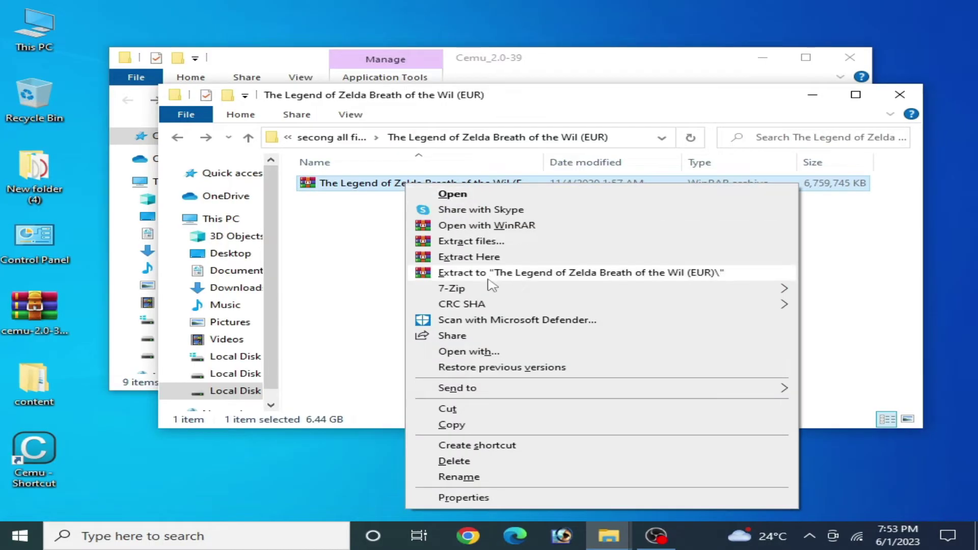
# Step: Extract the game archive with 7-Zip into its own folder and open it
pyautogui.moveTo(490, 288)
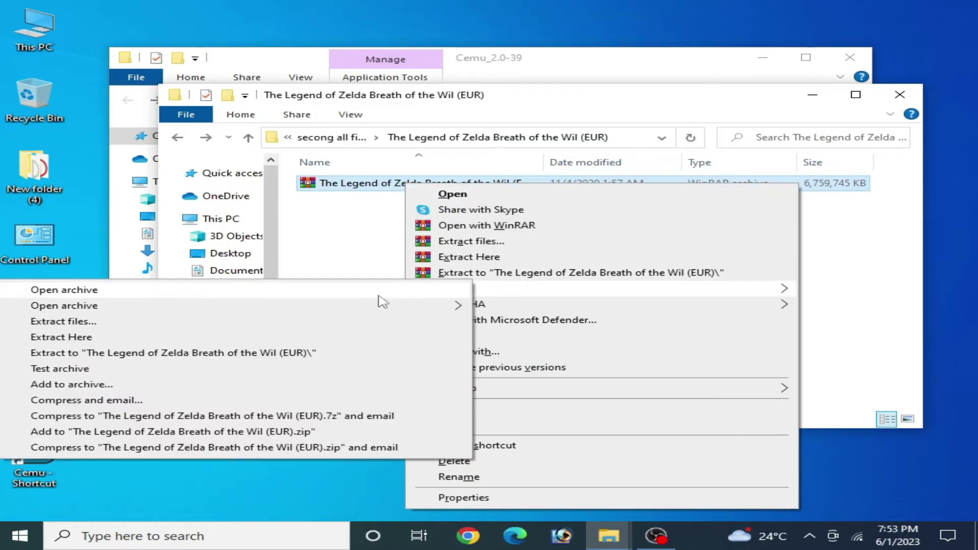
pyautogui.click(127, 354)
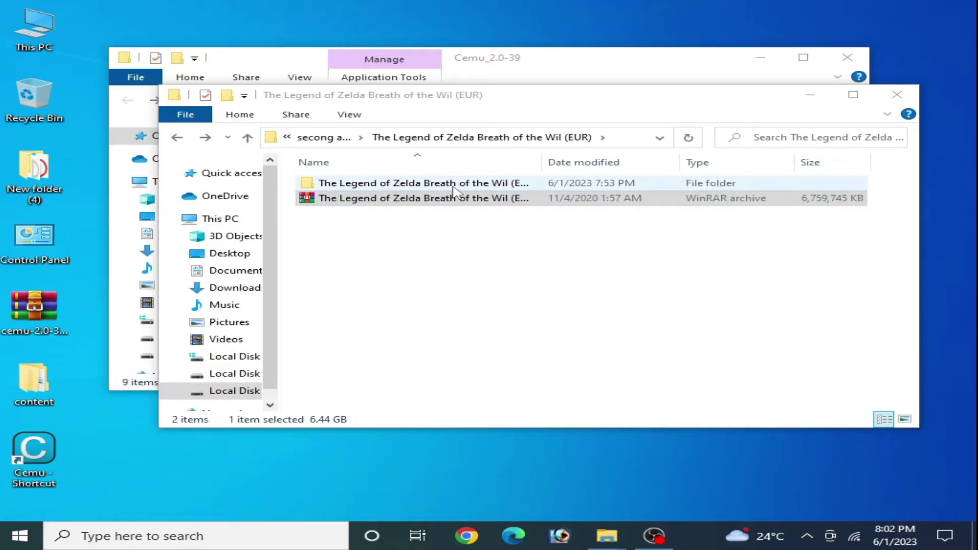
pyautogui.doubleClick(430, 185)
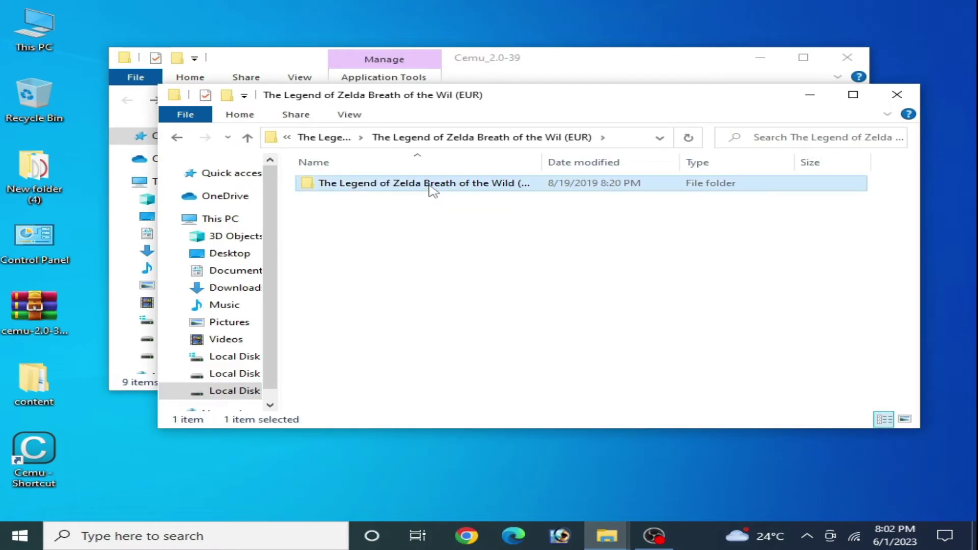
# Step: Check that the game folder holds code, content and meta, then close the Zelda window
pyautogui.doubleClick(430, 186)
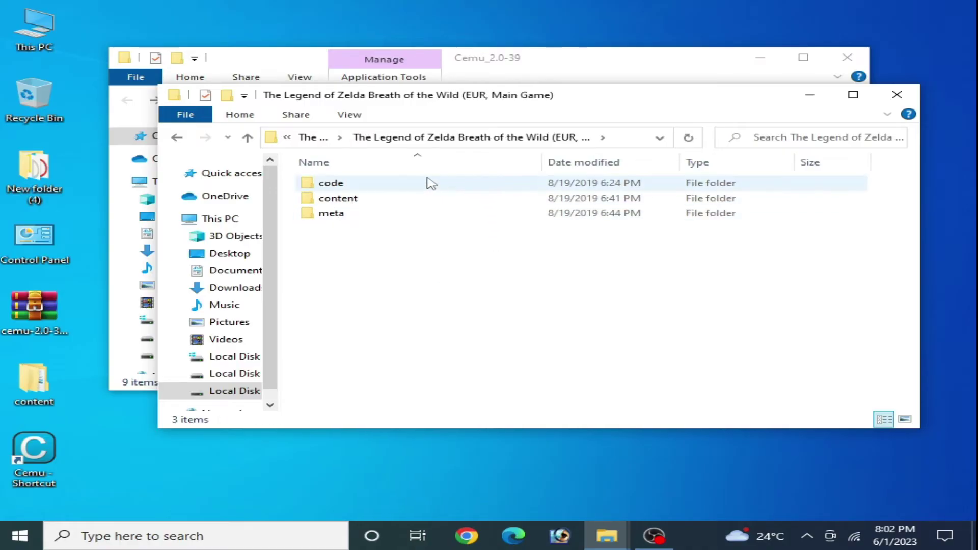
pyautogui.doubleClick(332, 214)
pyautogui.click(188, 138)
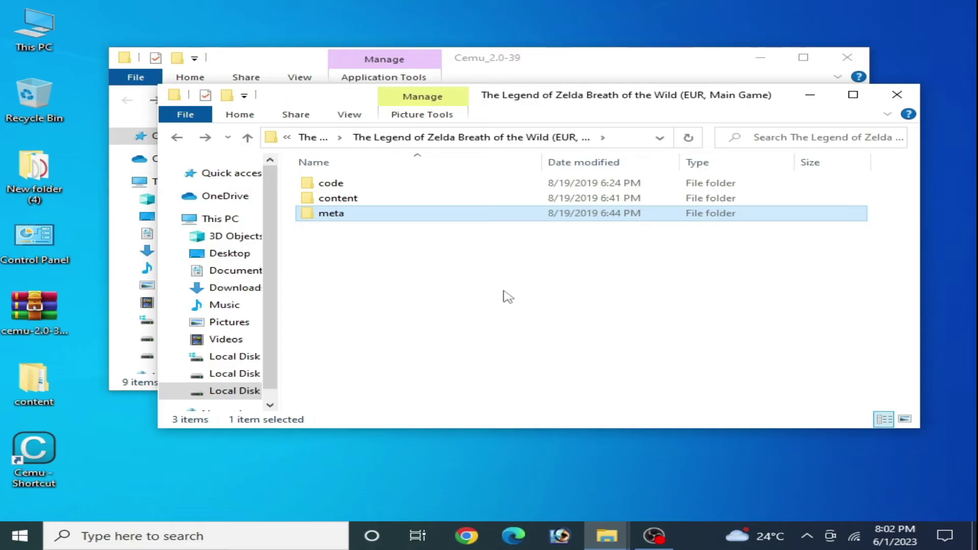
pyautogui.click(178, 140)
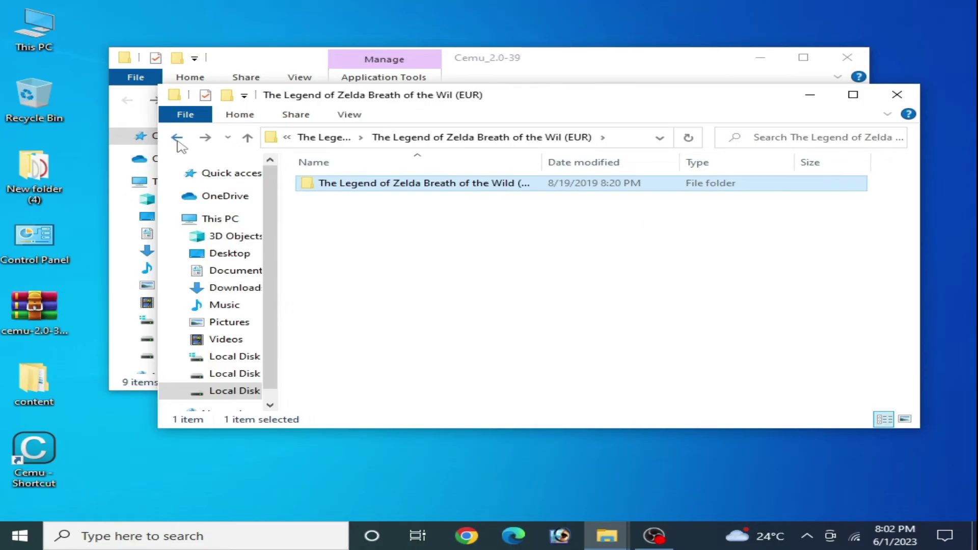
pyautogui.click(178, 141)
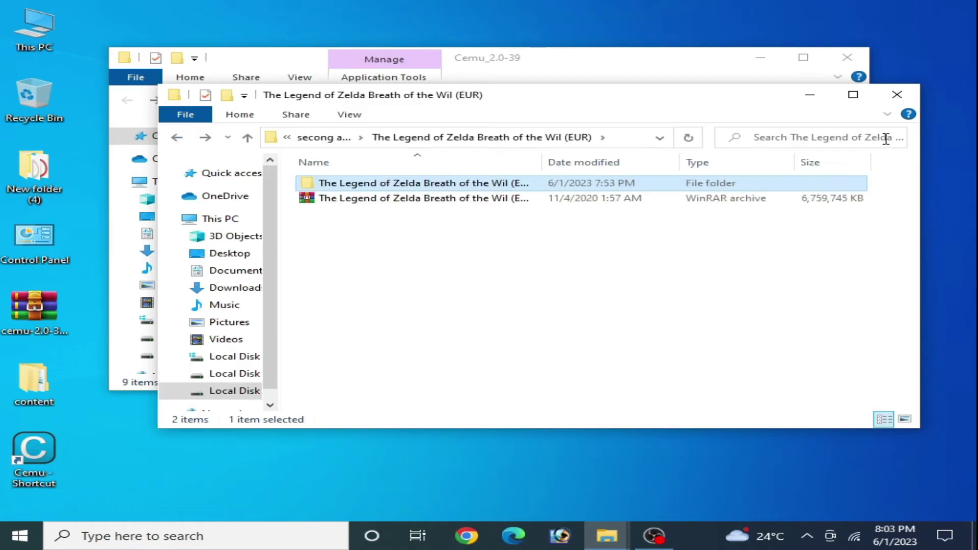
pyautogui.click(897, 94)
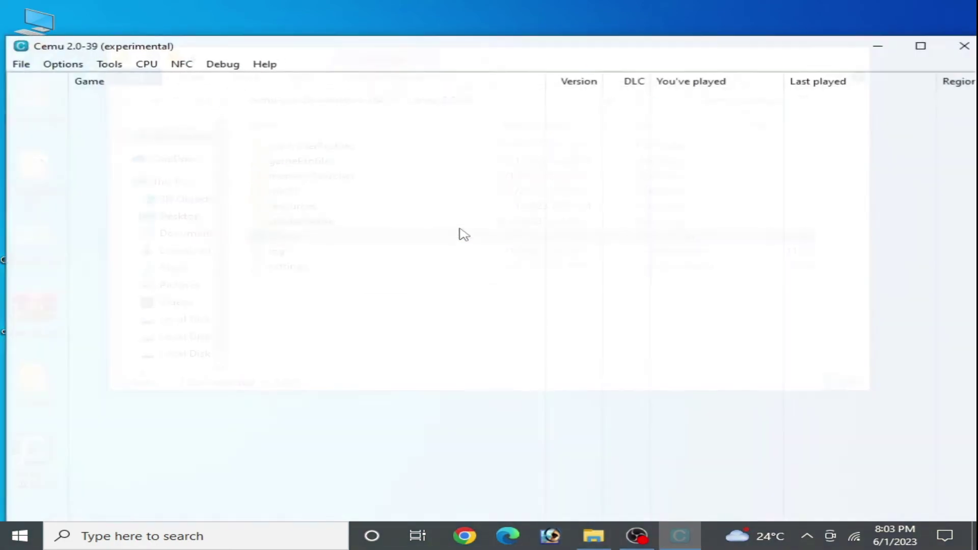
# Step: In General settings, replace the old game path with the extracted Breath of the Wild folder
pyautogui.click(63, 64)
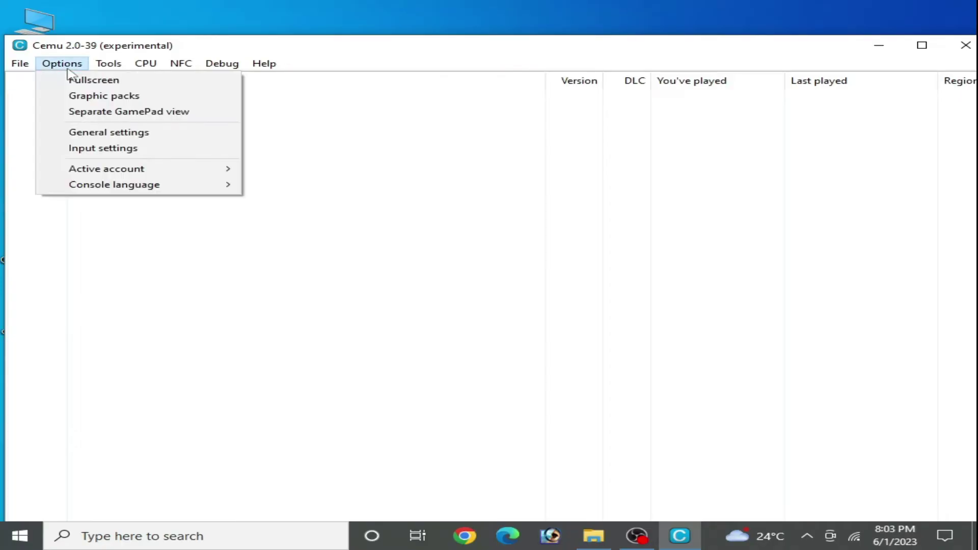
pyautogui.click(89, 133)
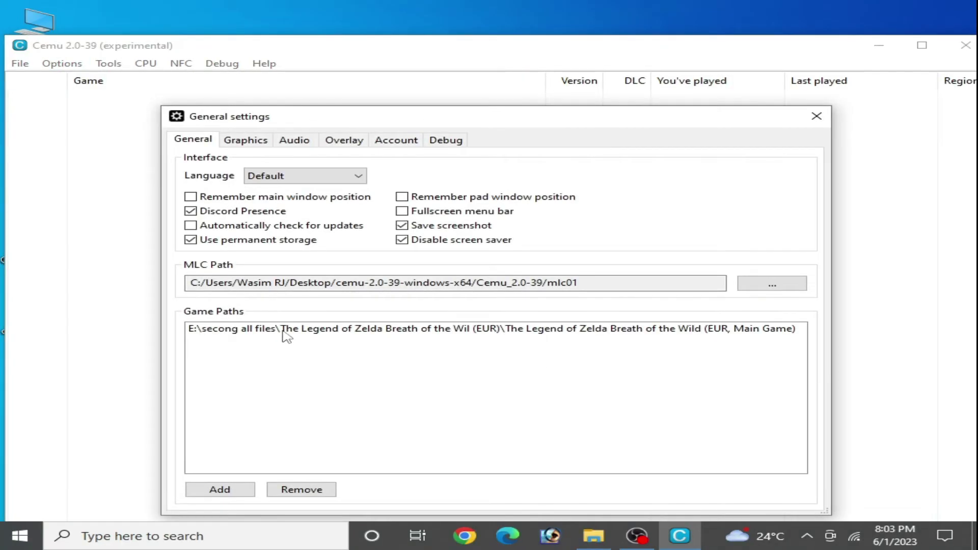
pyautogui.click(290, 330)
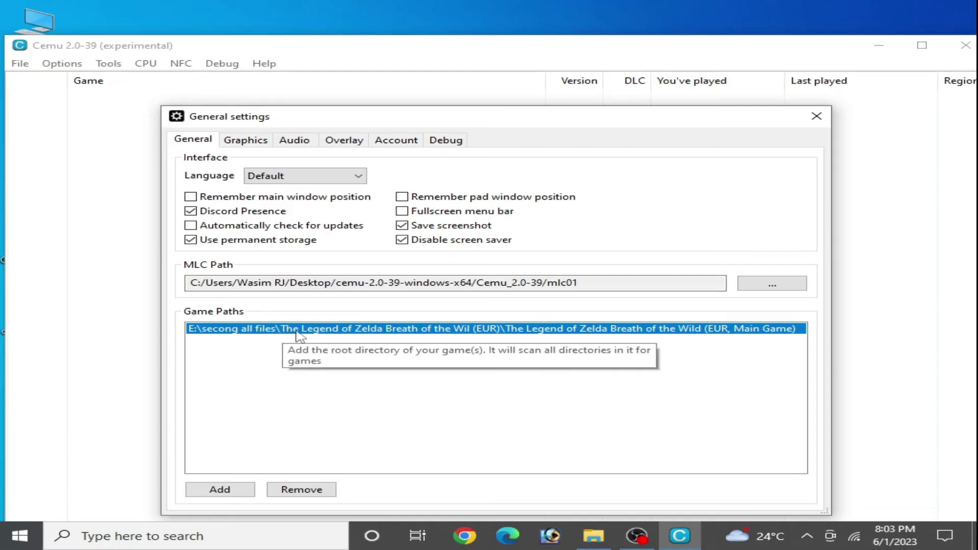
pyautogui.click(301, 493)
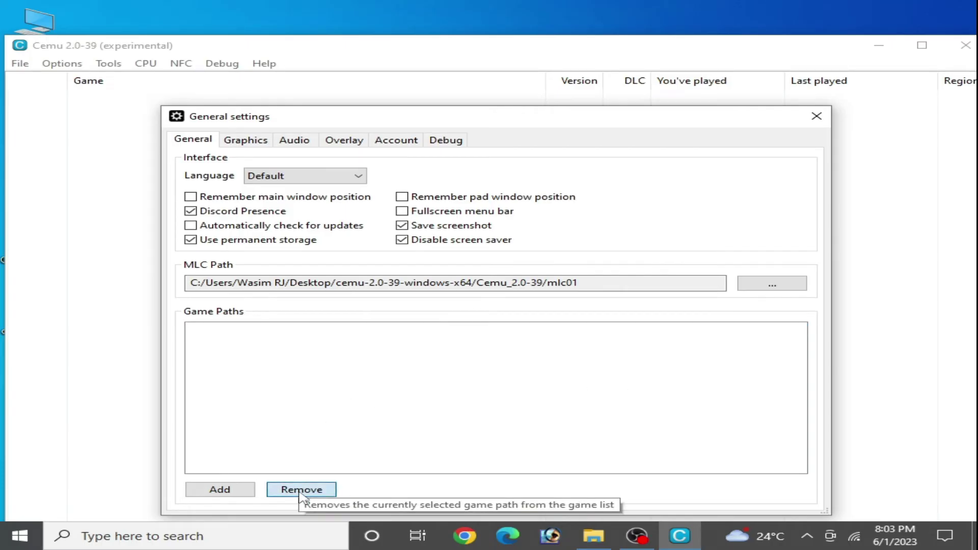
pyautogui.click(199, 489)
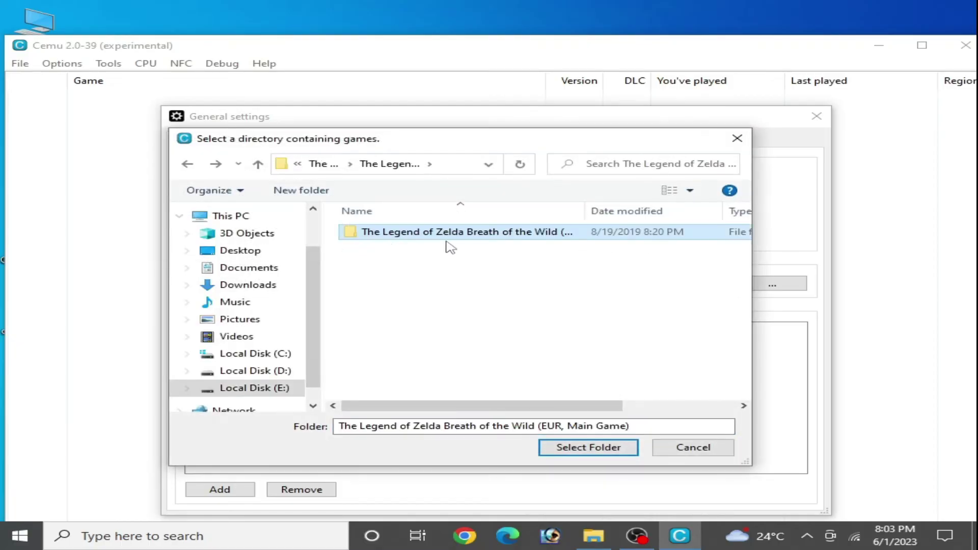
pyautogui.doubleClick(476, 234)
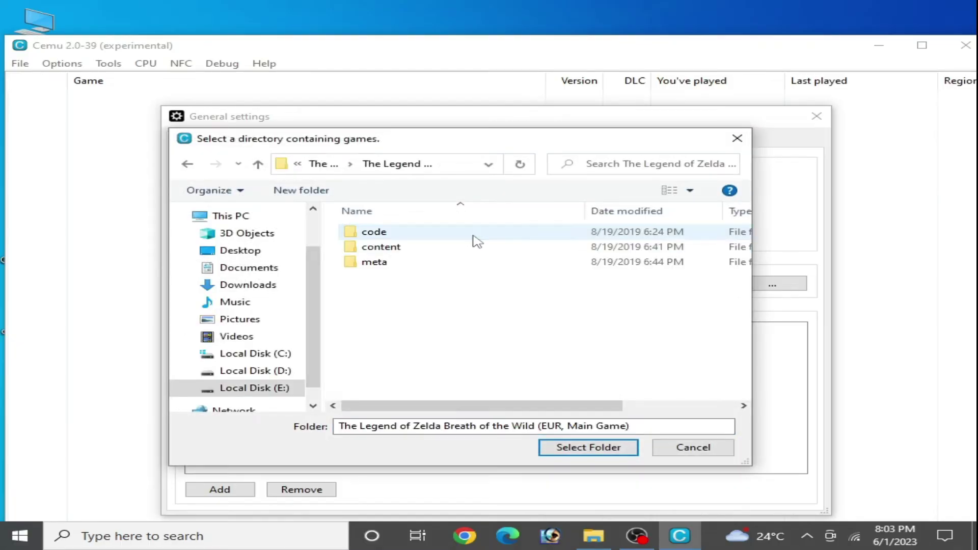
pyautogui.click(565, 447)
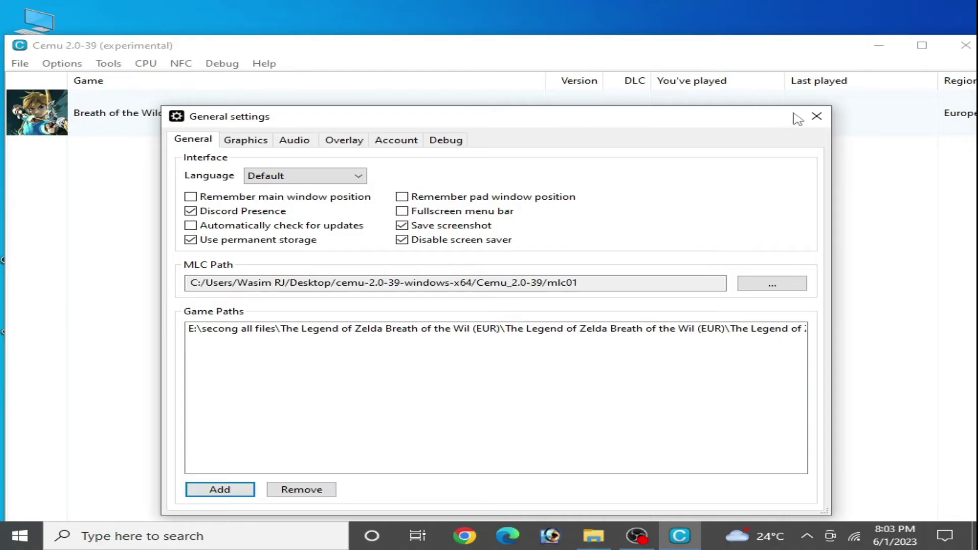
pyautogui.click(816, 116)
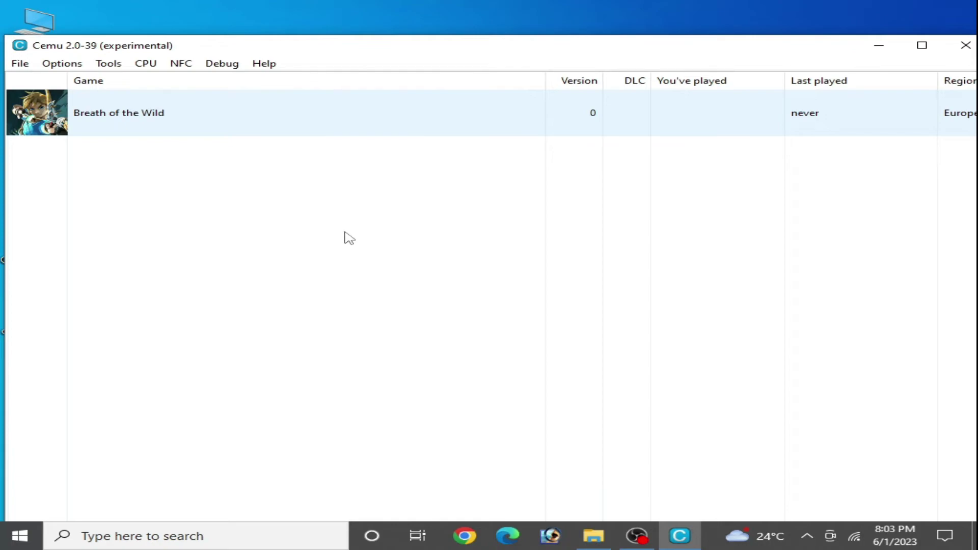
# Step: Shrink and reposition the Cemu window to uncover the Cemu_2.0-39 folder
pyautogui.moveTo(371, 36); pyautogui.dragTo(372, 94)
pyautogui.moveTo(5, 278); pyautogui.dragTo(197, 285)
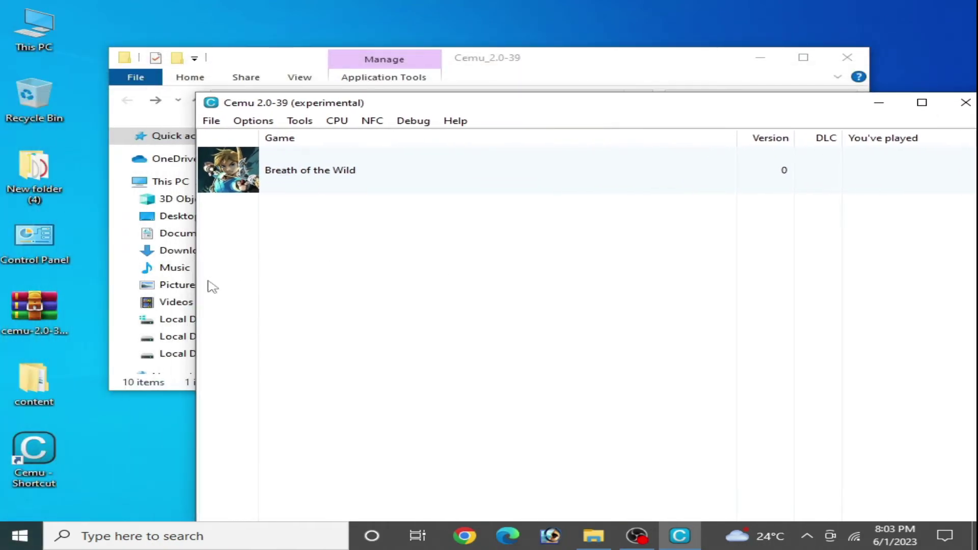
pyautogui.moveTo(609, 109); pyautogui.dragTo(531, 50)
pyautogui.click(533, 52)
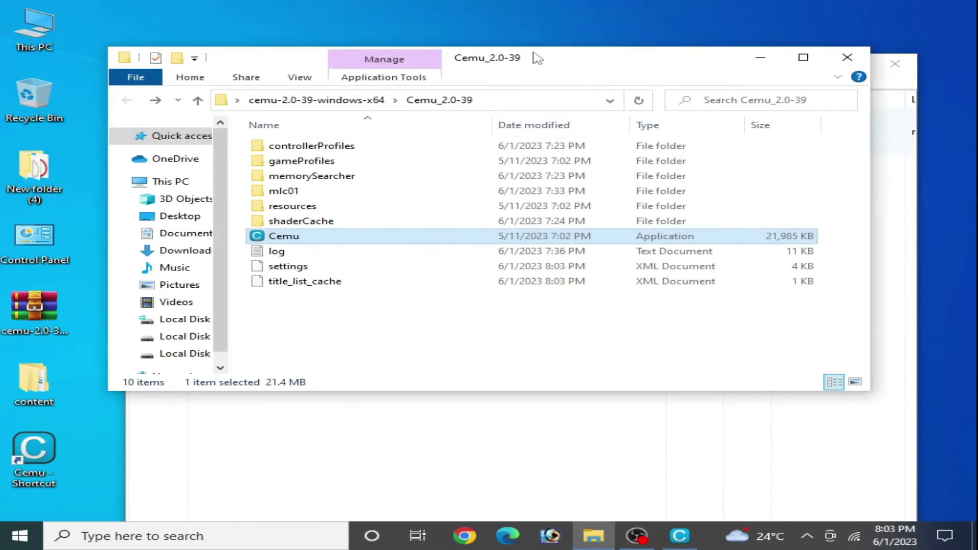
pyautogui.click(571, 407)
pyautogui.moveTo(595, 68); pyautogui.dragTo(600, 114)
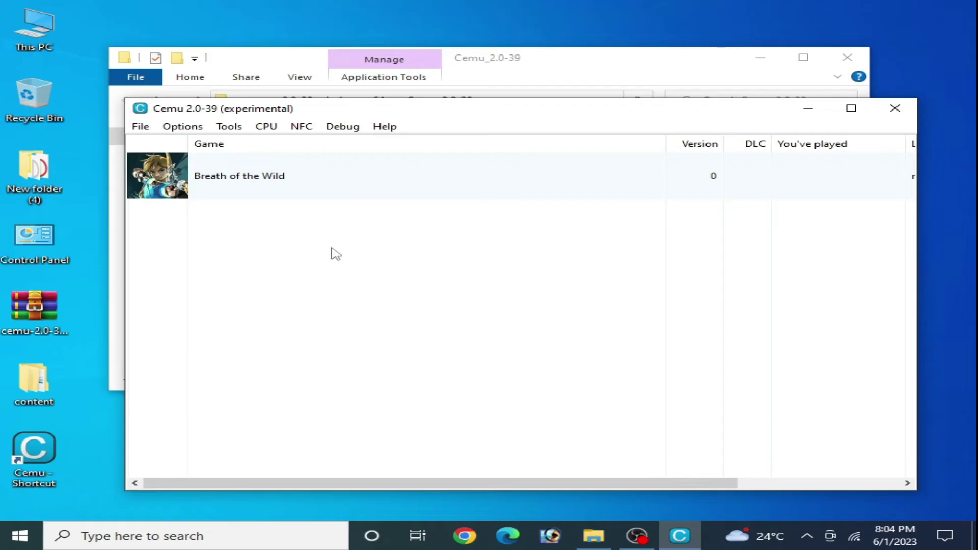
pyautogui.moveTo(477, 134)
pyautogui.mouseDown()
pyautogui.moveTo(485, 147)
pyautogui.moveTo(487, 135)
pyautogui.mouseUp()
# Step: Close Cemu, relaunch Cemu.exe from its folder, and shrink the new window
pyautogui.click(901, 133)
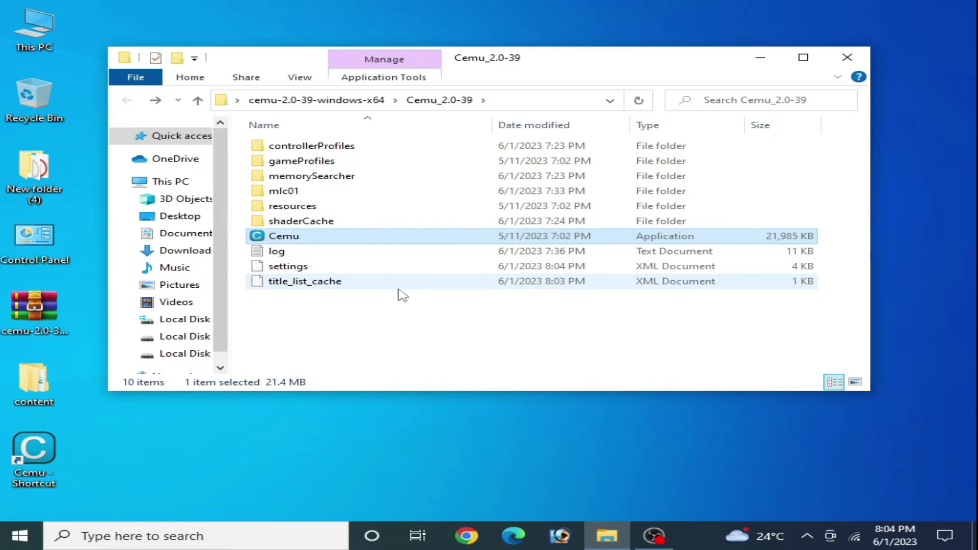
pyautogui.doubleClick(284, 235)
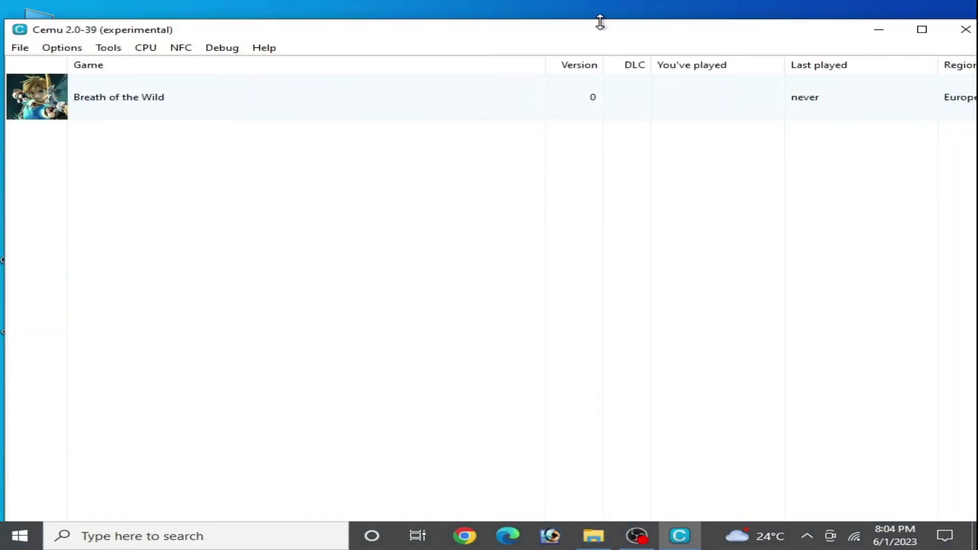
pyautogui.moveTo(600, 23); pyautogui.dragTo(592, 120)
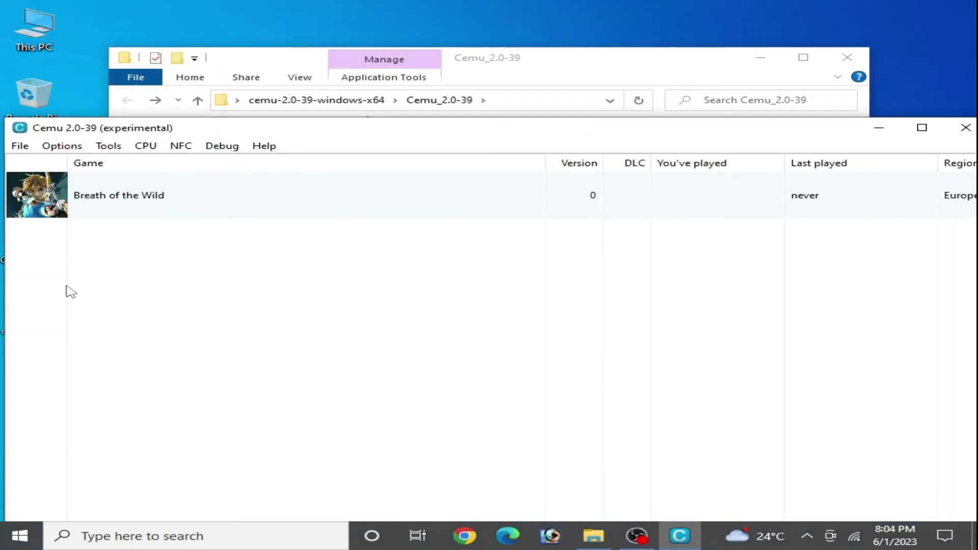
pyautogui.moveTo(7, 306); pyautogui.dragTo(258, 305)
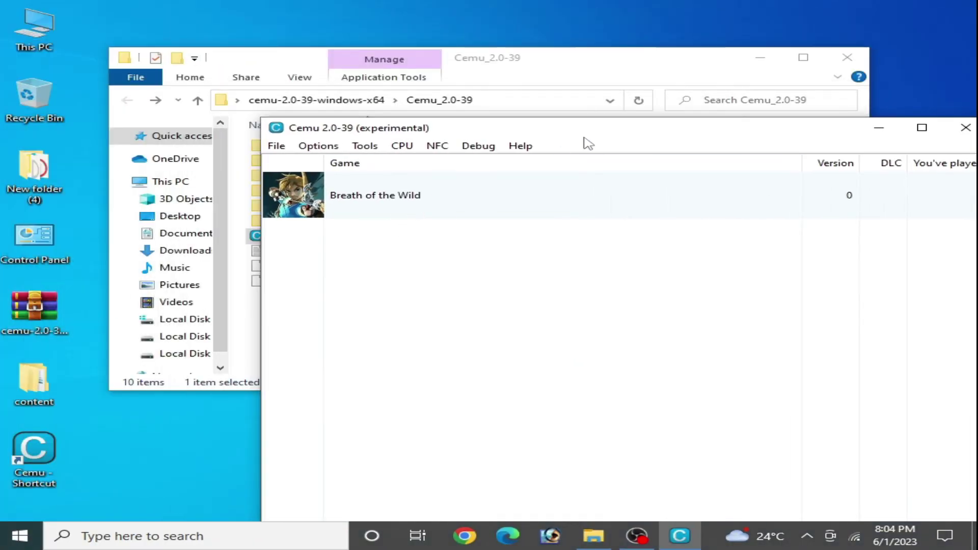
pyautogui.moveTo(585, 137); pyautogui.dragTo(463, 58)
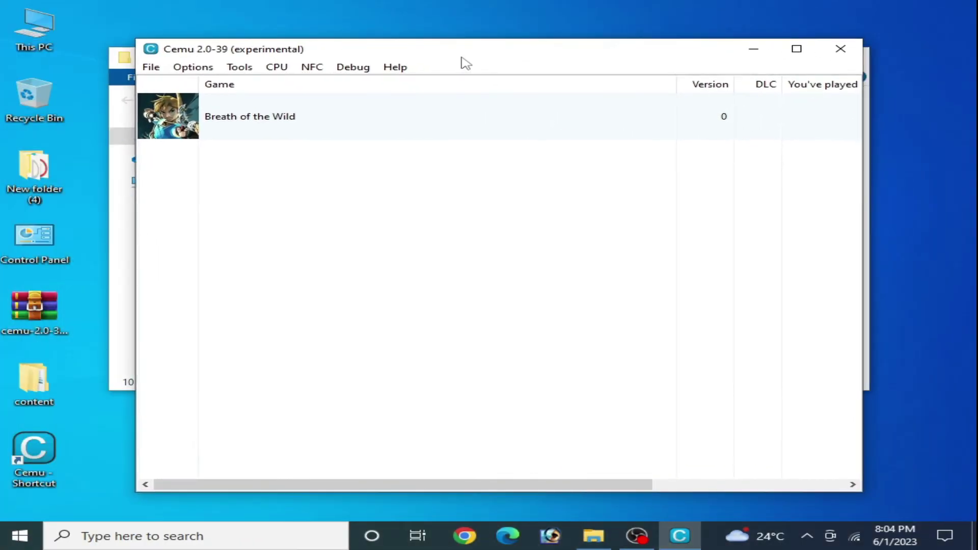
# Step: Load U-King.rpx from the game's code folder, then close Cemu after the system-update message
pyautogui.click(155, 68)
pyautogui.click(173, 84)
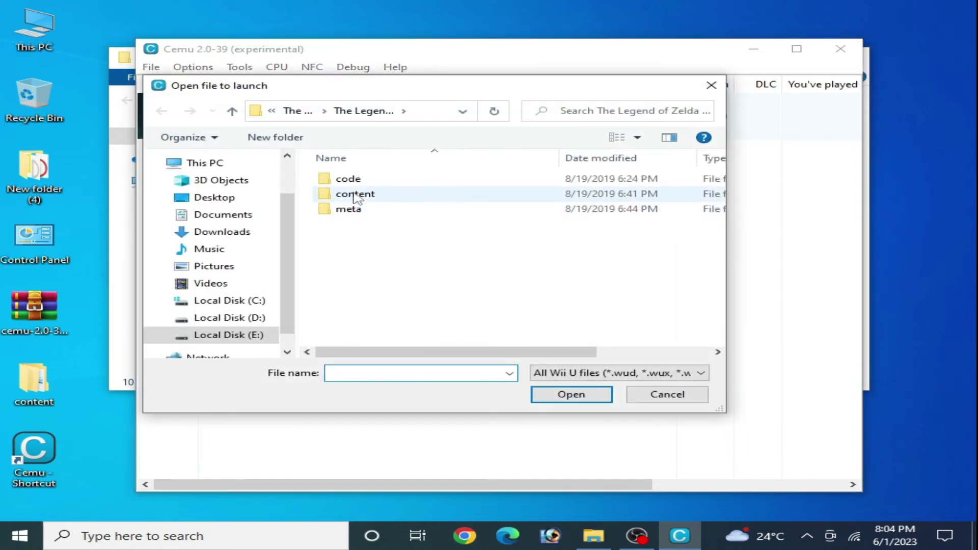
pyautogui.doubleClick(349, 178)
pyautogui.click(359, 181)
pyautogui.doubleClick(355, 180)
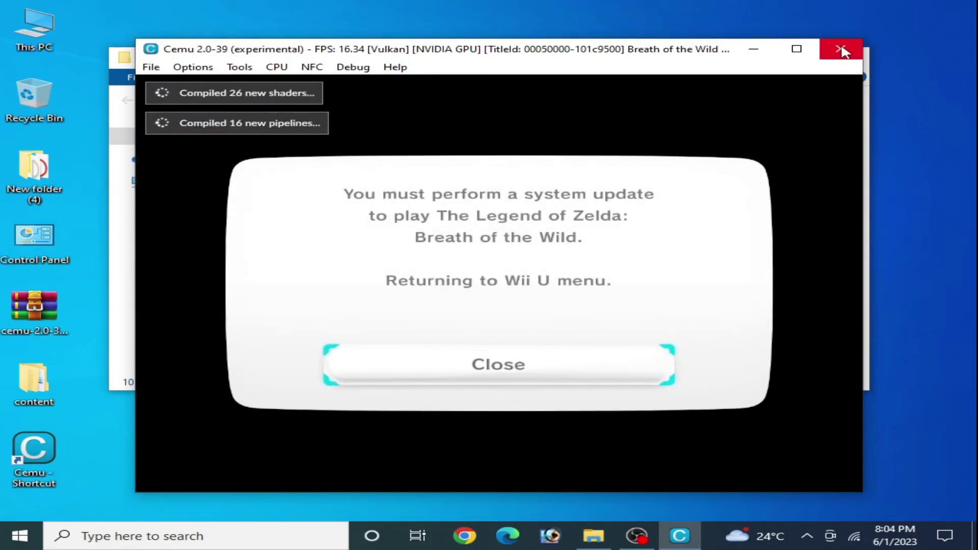
pyautogui.click(839, 50)
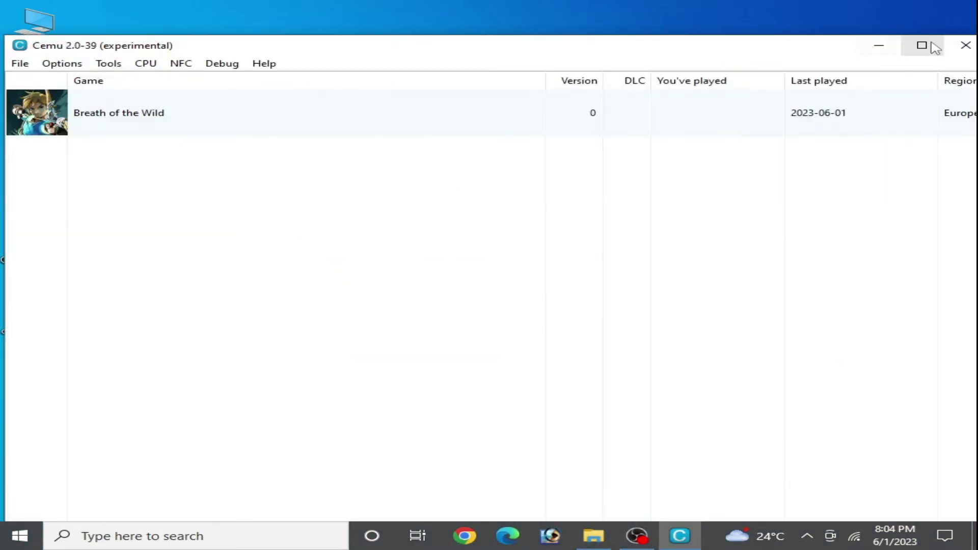
# Step: Delete the settings XML file from the Cemu_2.0-39 folder, sending it to the Recycle Bin
pyautogui.click(959, 51)
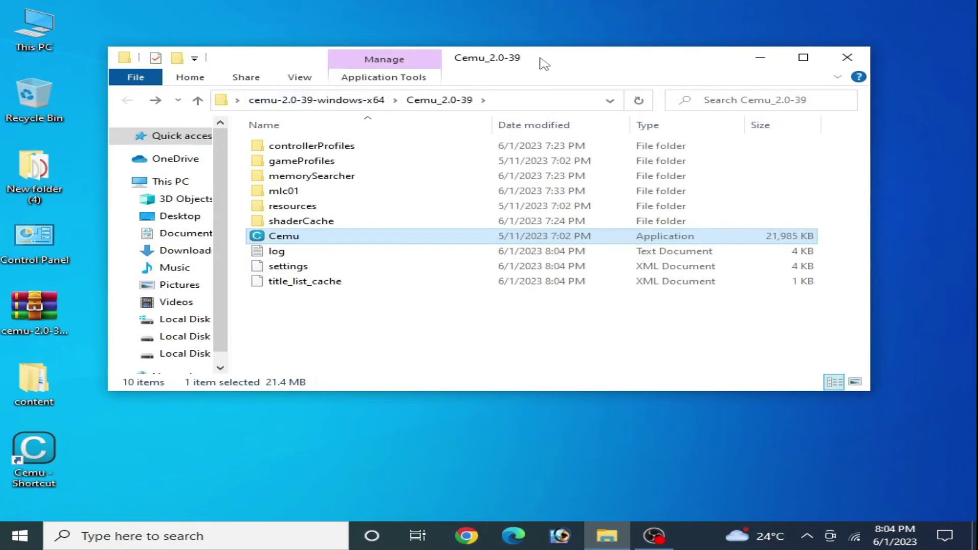
pyautogui.moveTo(544, 63); pyautogui.dragTo(559, 90)
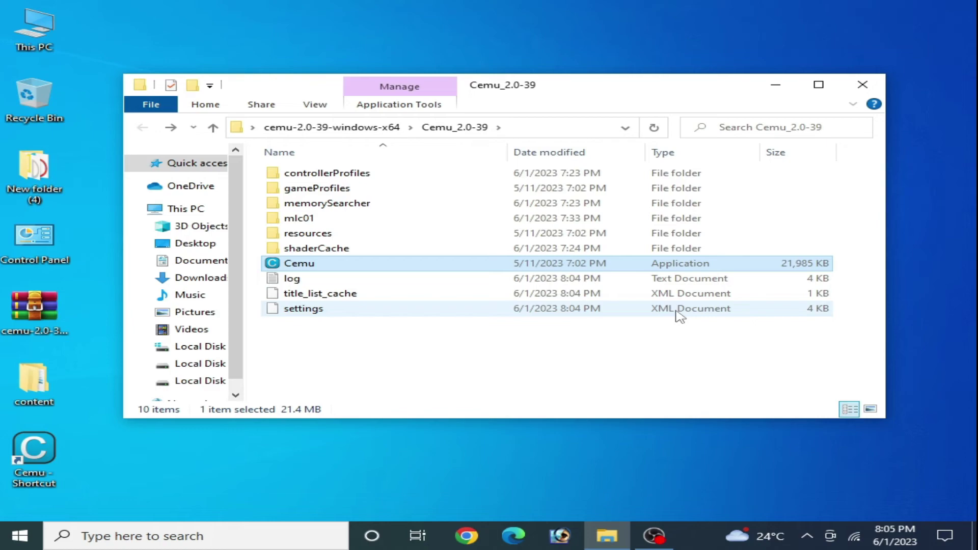
pyautogui.click(317, 309)
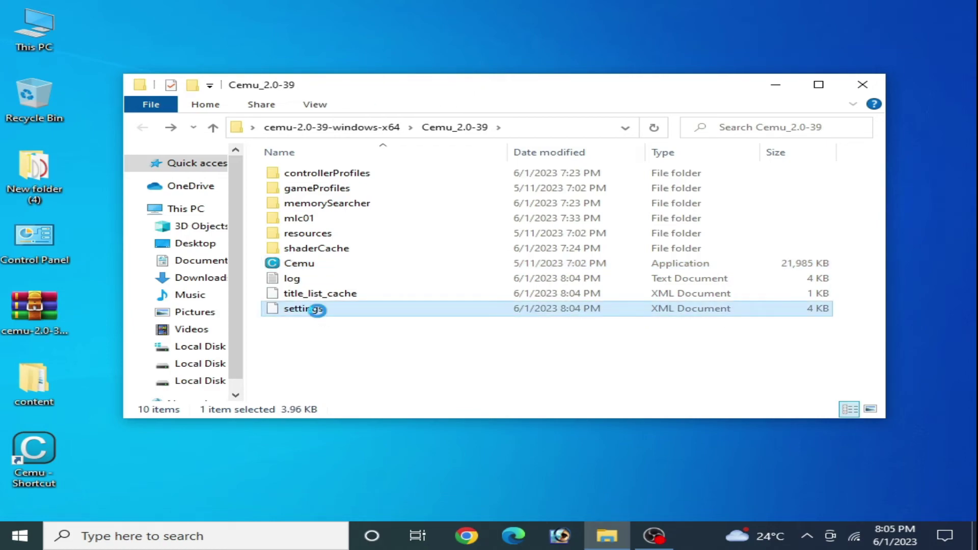
pyautogui.rightClick(317, 309)
pyautogui.click(356, 472)
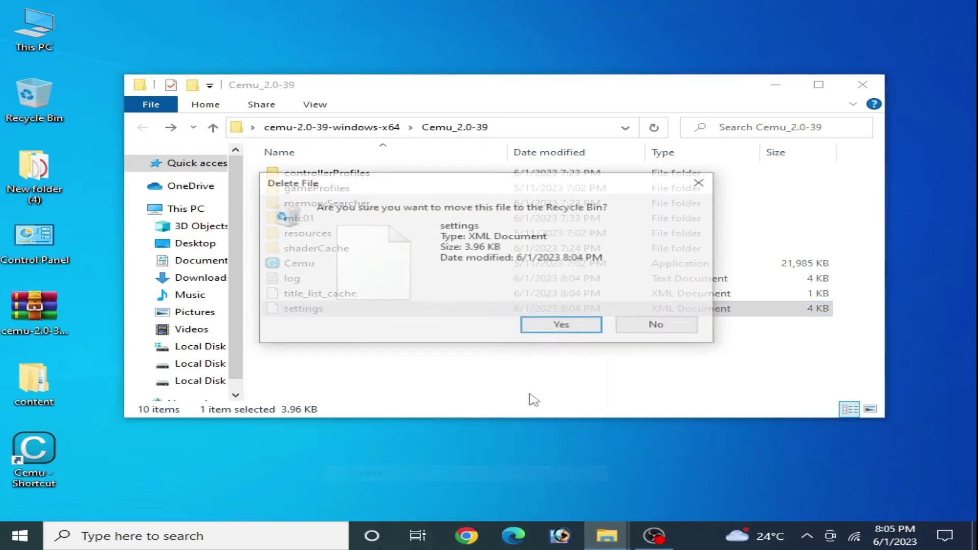
pyautogui.click(577, 328)
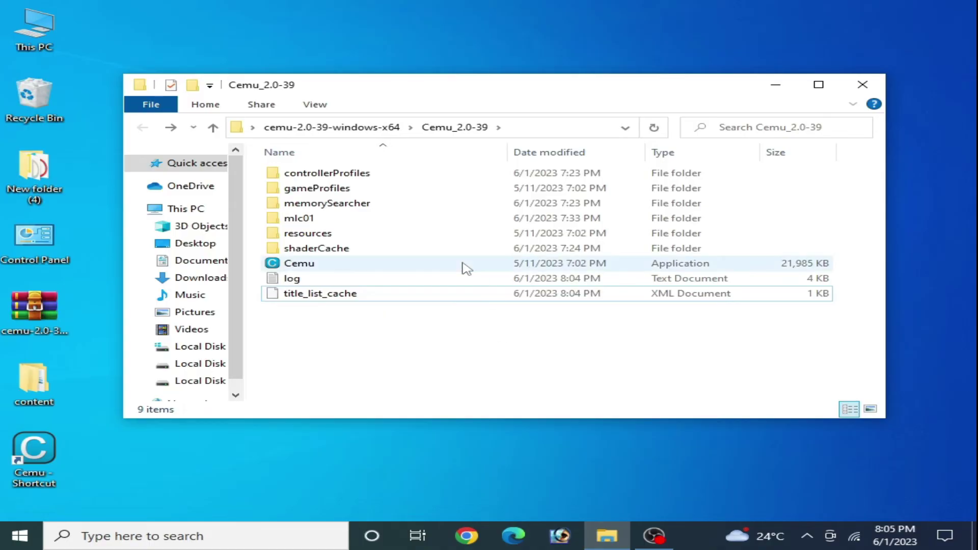
# Step: Extract the Cemu zip archive into its own folder
pyautogui.moveTo(467, 92); pyautogui.dragTo(469, 168)
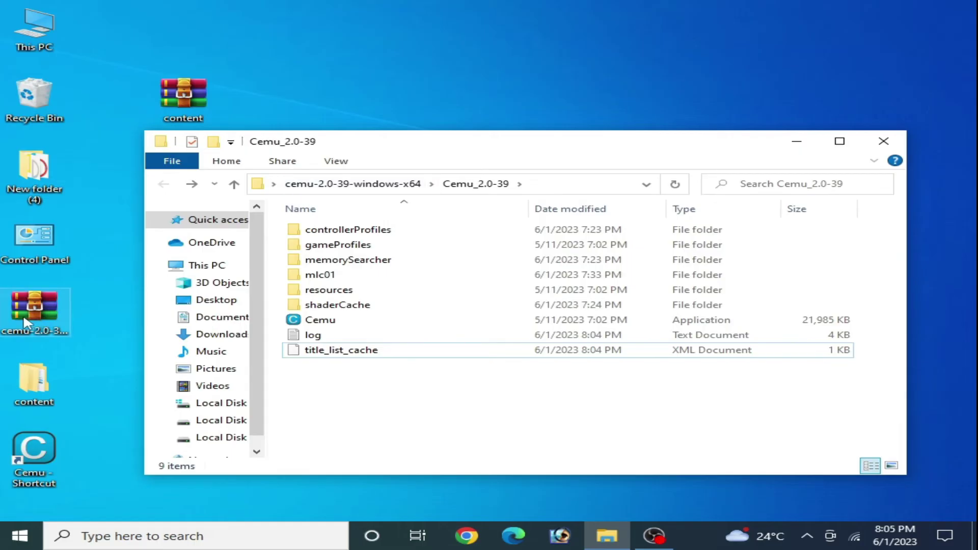
pyautogui.moveTo(34, 308); pyautogui.dragTo(644, 38)
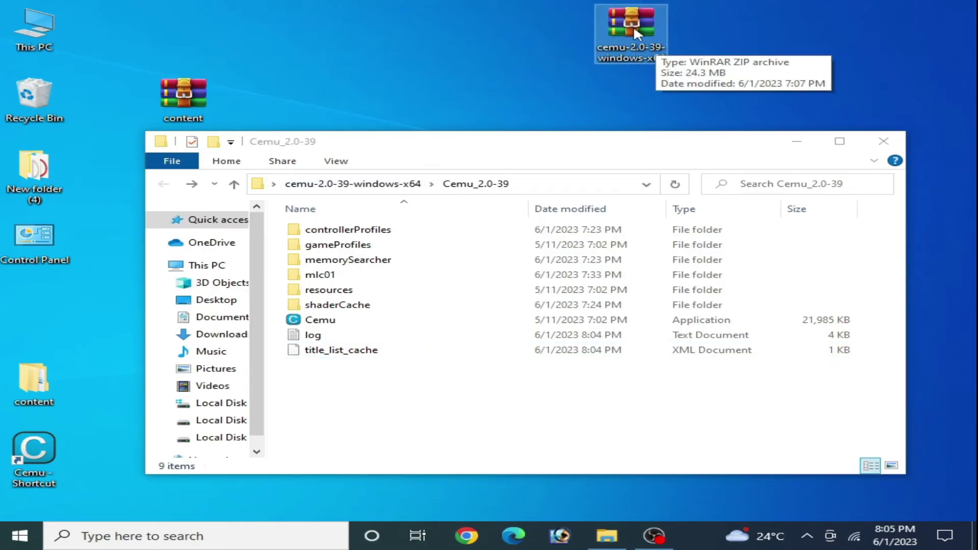
pyautogui.rightClick(634, 29)
pyautogui.click(674, 121)
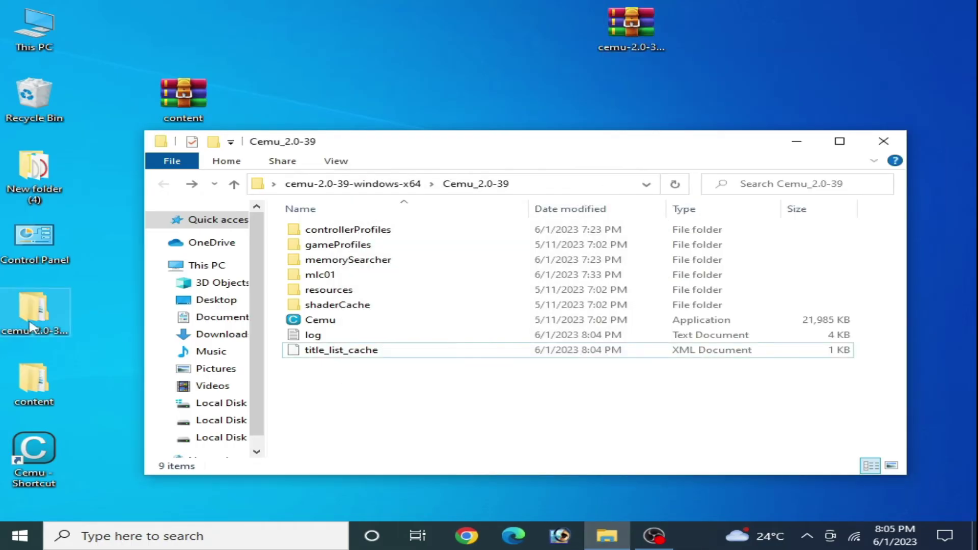
# Step: Open the new Cemu_2.0-39 folder and run Cemu through its first-run setup
pyautogui.doubleClick(32, 322)
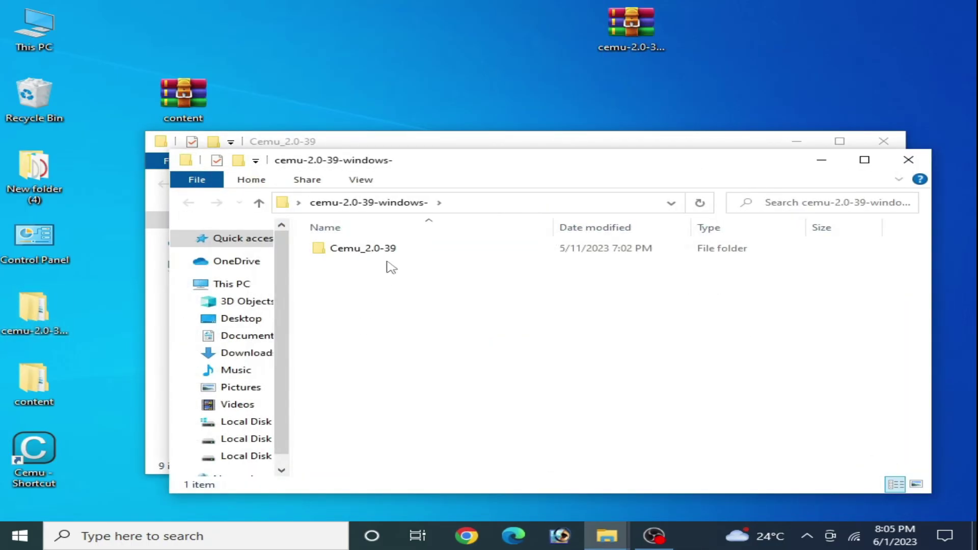
pyautogui.doubleClick(389, 251)
pyautogui.moveTo(382, 164); pyautogui.dragTo(387, 98)
pyautogui.click(355, 230)
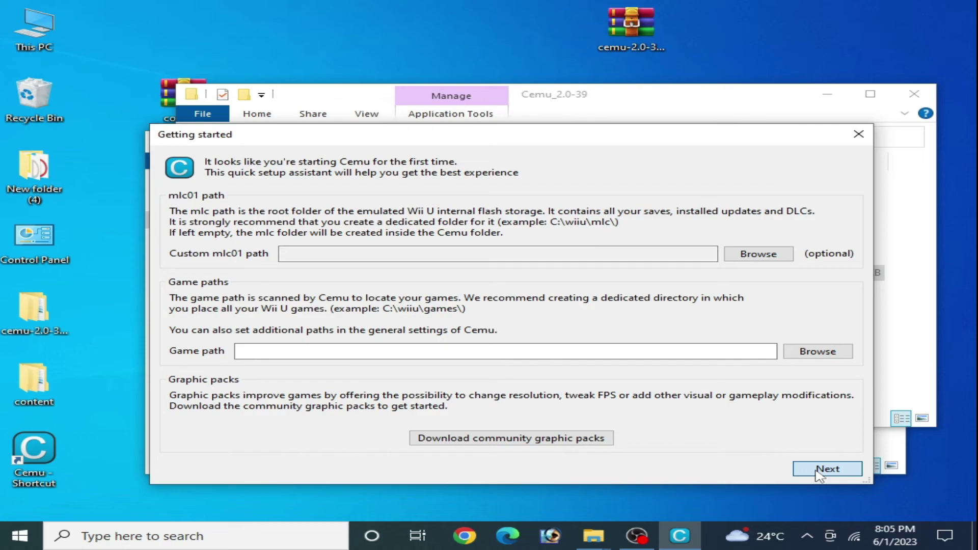
pyautogui.click(821, 468)
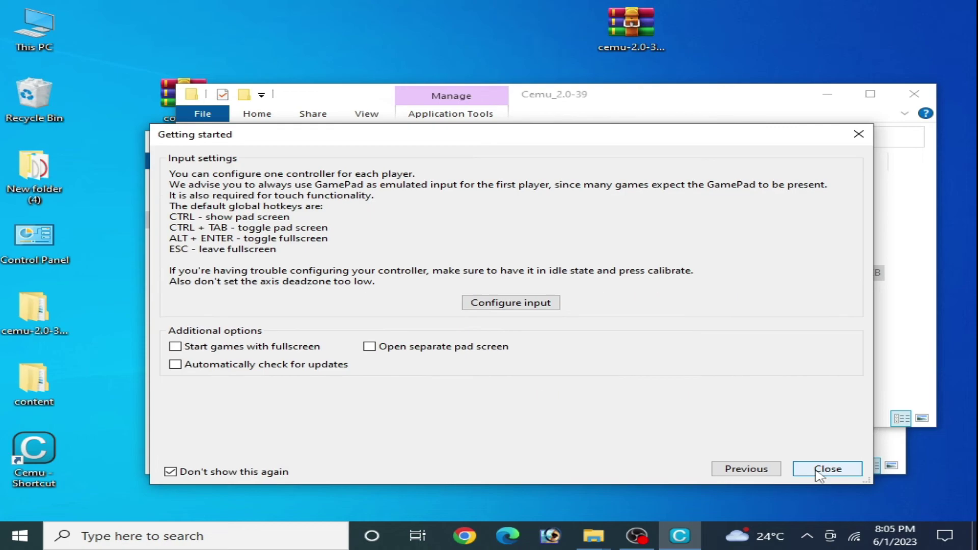
pyautogui.click(827, 468)
# Step: Close the new Cemu and bring up the old installation's mlc01 folder actions
pyautogui.click(960, 45)
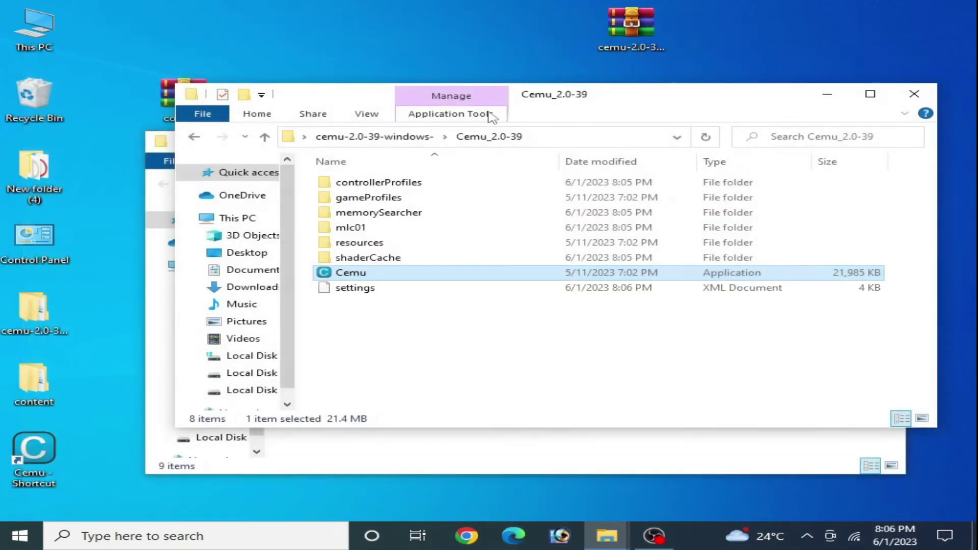
pyautogui.moveTo(334, 96); pyautogui.dragTo(671, 143)
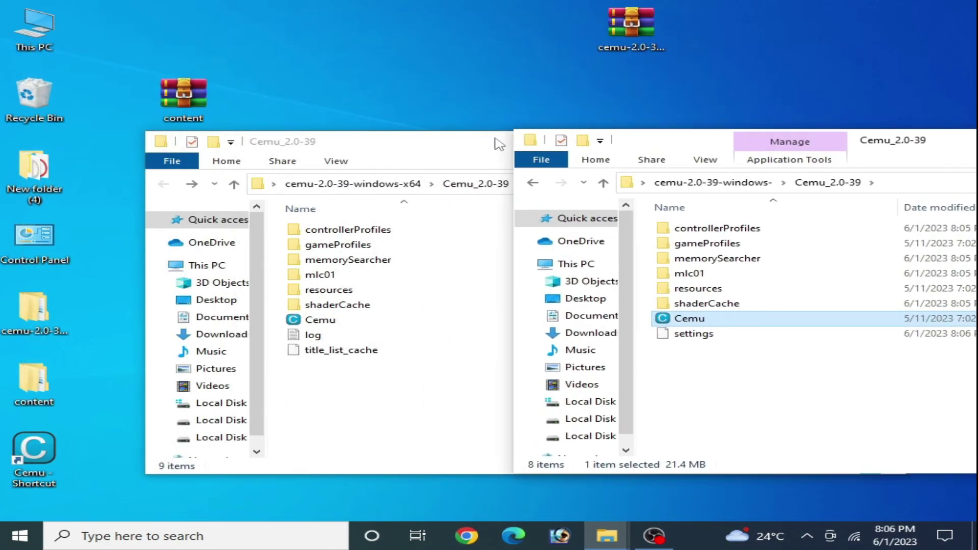
pyautogui.rightClick(315, 278)
# Step: Copy mlc01 and paste it into the fresh Cemu_2.0-39 folder, replacing existing files
pyautogui.click(359, 437)
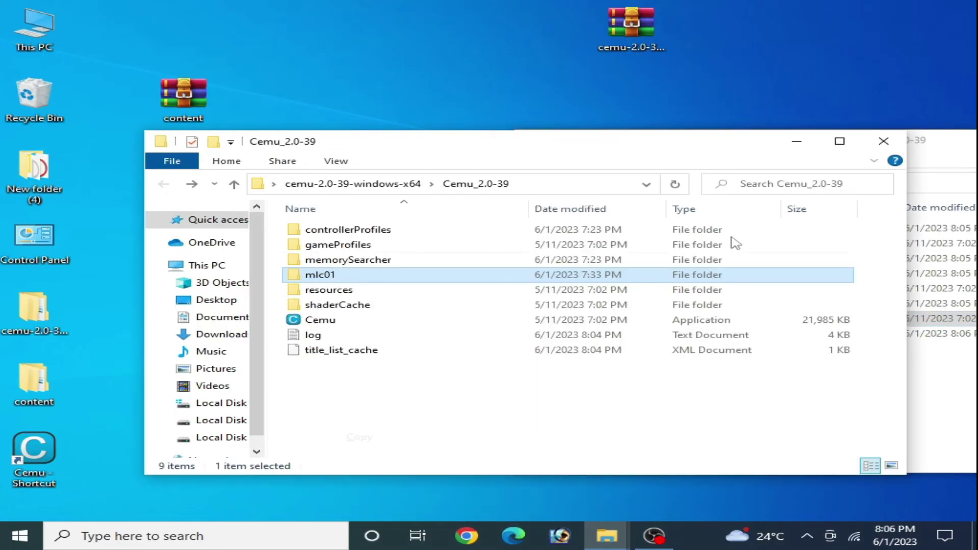
pyautogui.moveTo(919, 147); pyautogui.dragTo(713, 100)
pyautogui.click(604, 369)
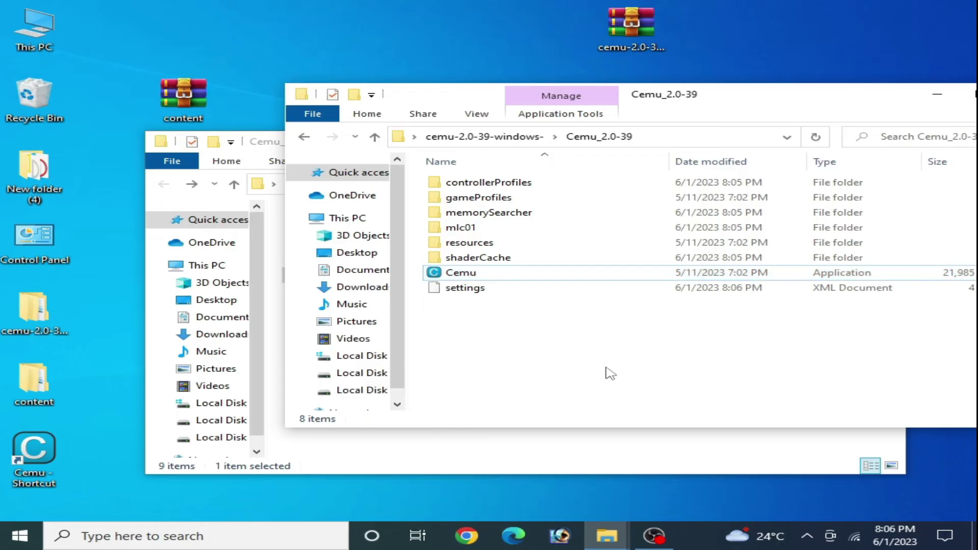
pyautogui.rightClick(607, 374)
pyautogui.click(671, 260)
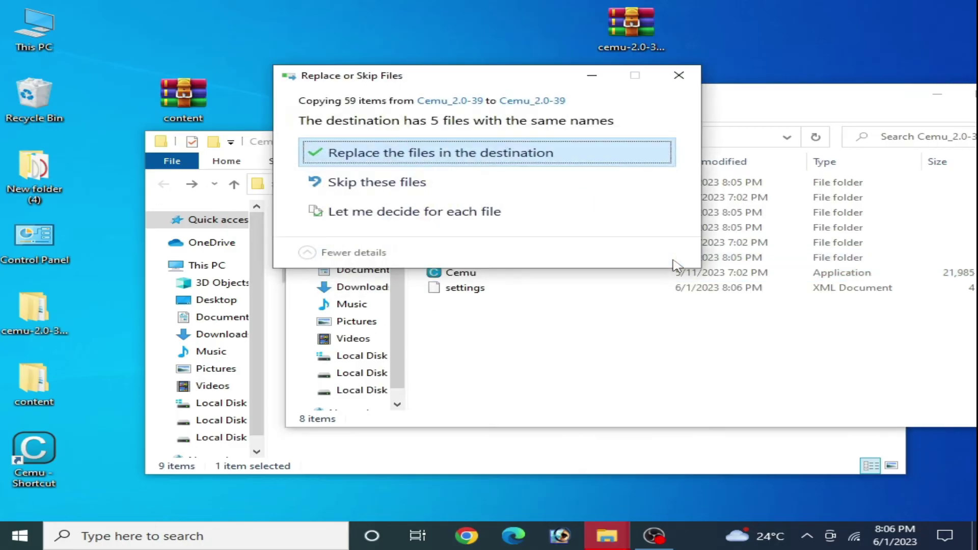
pyautogui.click(430, 158)
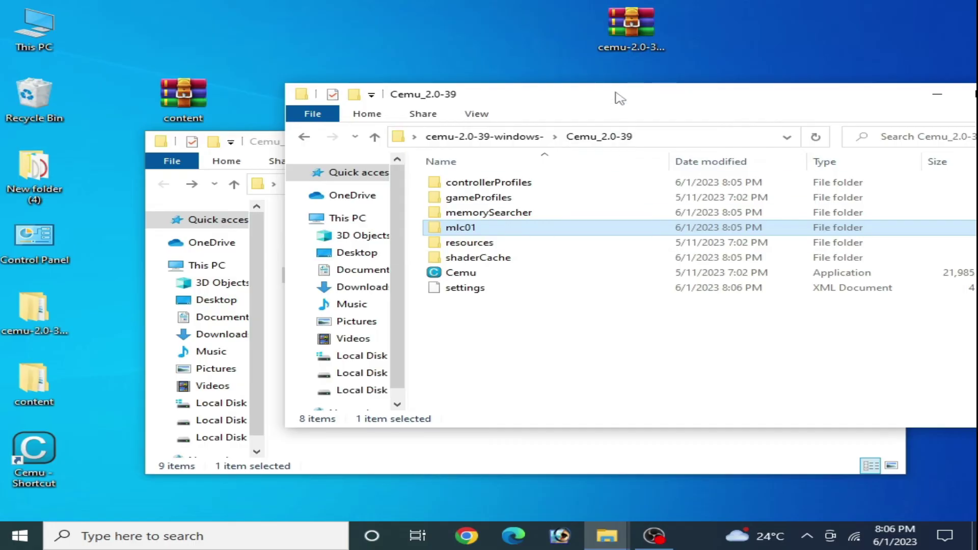
# Step: Close the old installation's folder window and reposition the remaining one
pyautogui.moveTo(617, 93); pyautogui.dragTo(568, 148)
pyautogui.click(363, 145)
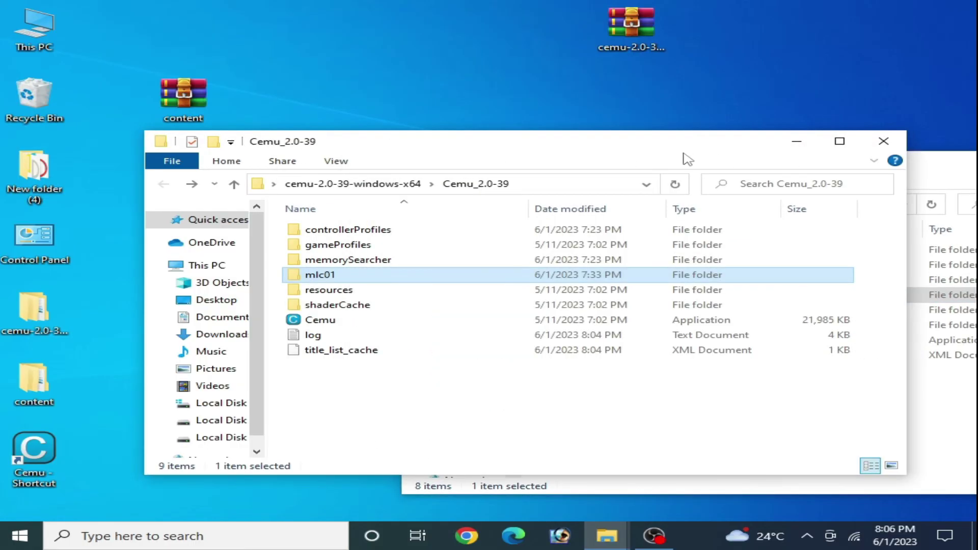
pyautogui.click(883, 142)
pyautogui.moveTo(866, 161); pyautogui.dragTo(580, 110)
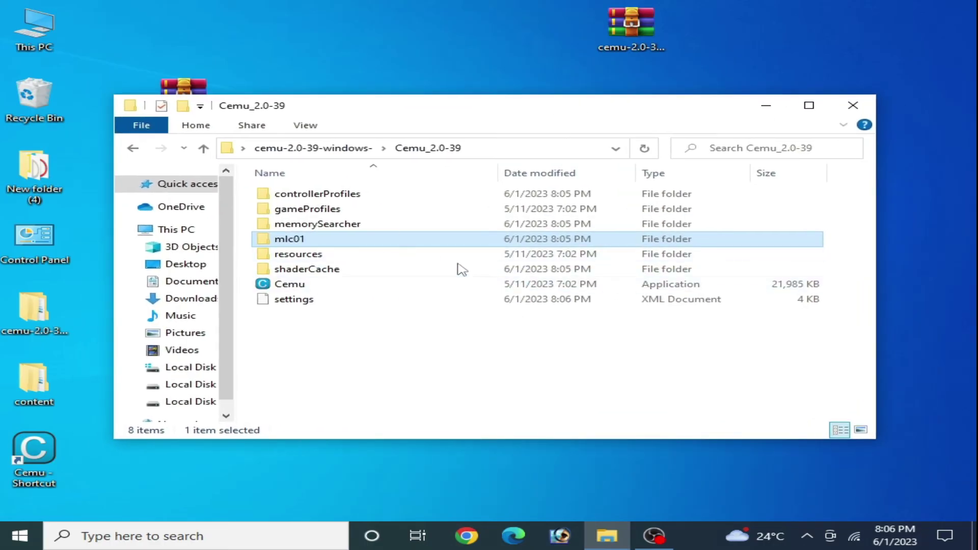
# Step: Launch the new Cemu and set its MLC path to Desktop > cemu-2.0-39-windows- > Cemu_2.0-39 > mlc01
pyautogui.doubleClick(296, 284)
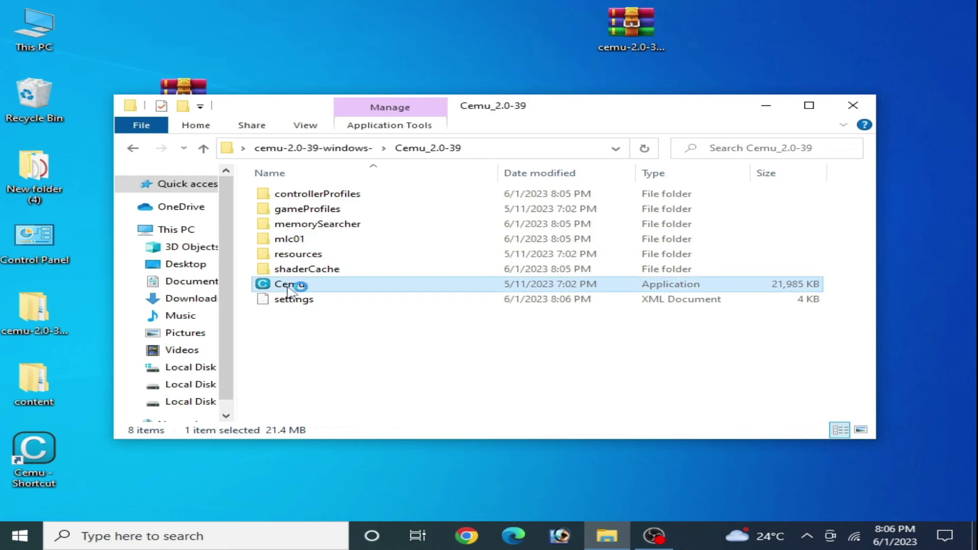
pyautogui.click(63, 48)
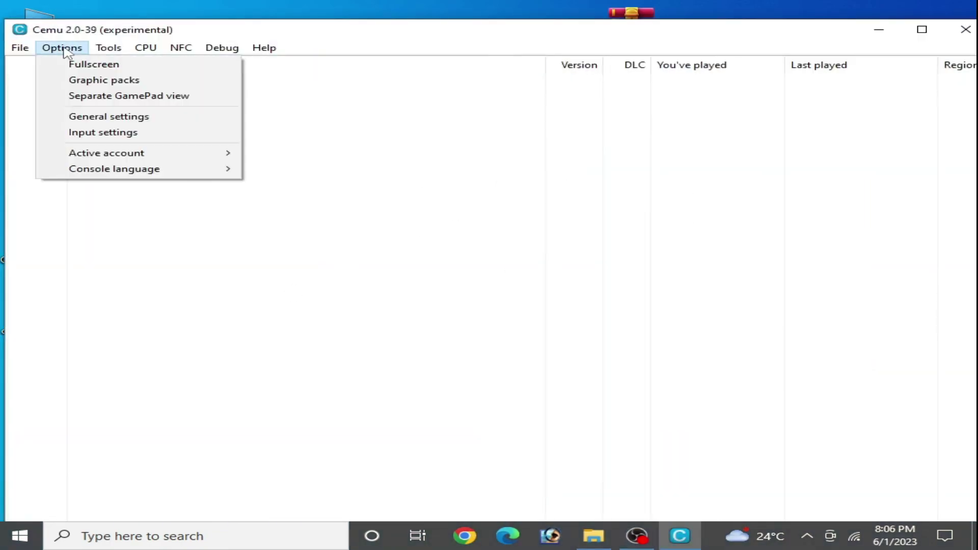
pyautogui.click(91, 118)
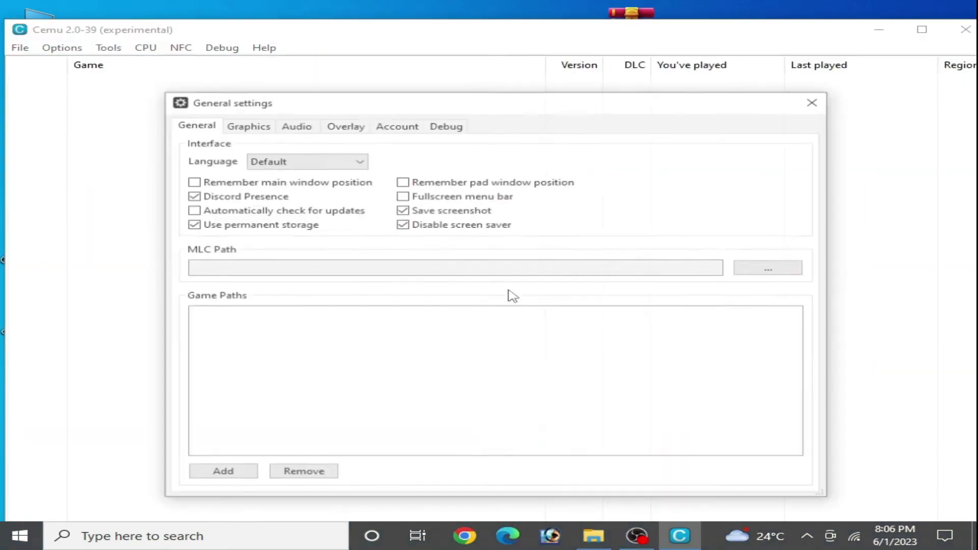
pyautogui.click(771, 268)
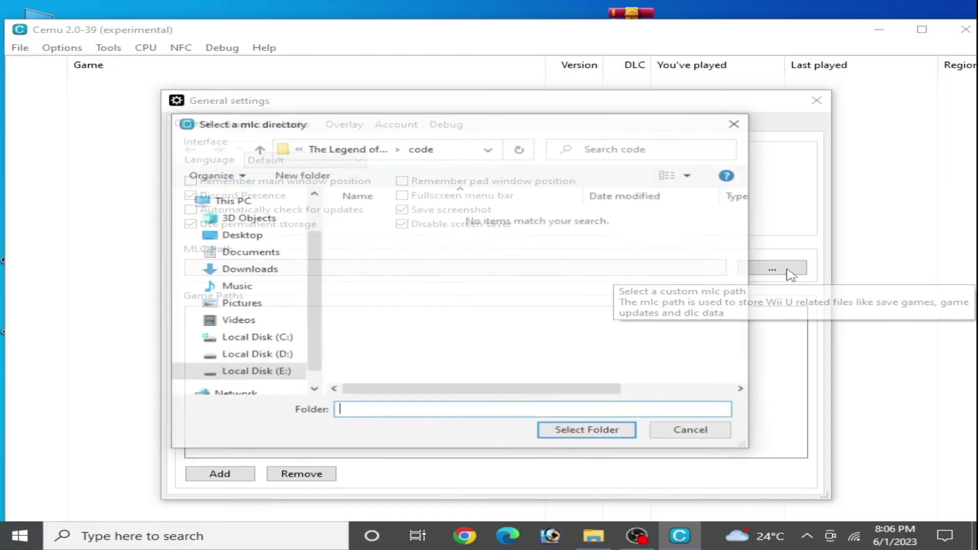
pyautogui.click(246, 234)
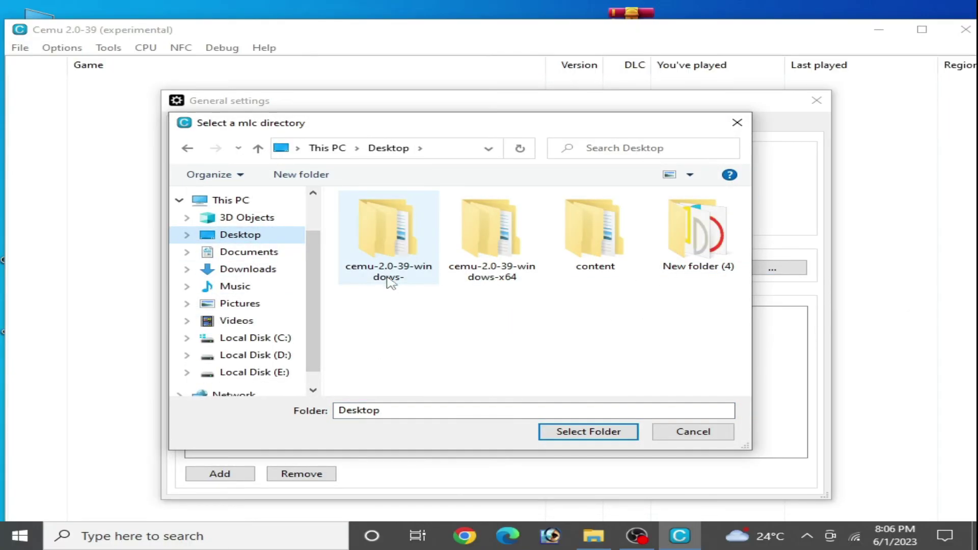
pyautogui.click(408, 250)
pyautogui.doubleClick(408, 250)
pyautogui.doubleClick(402, 219)
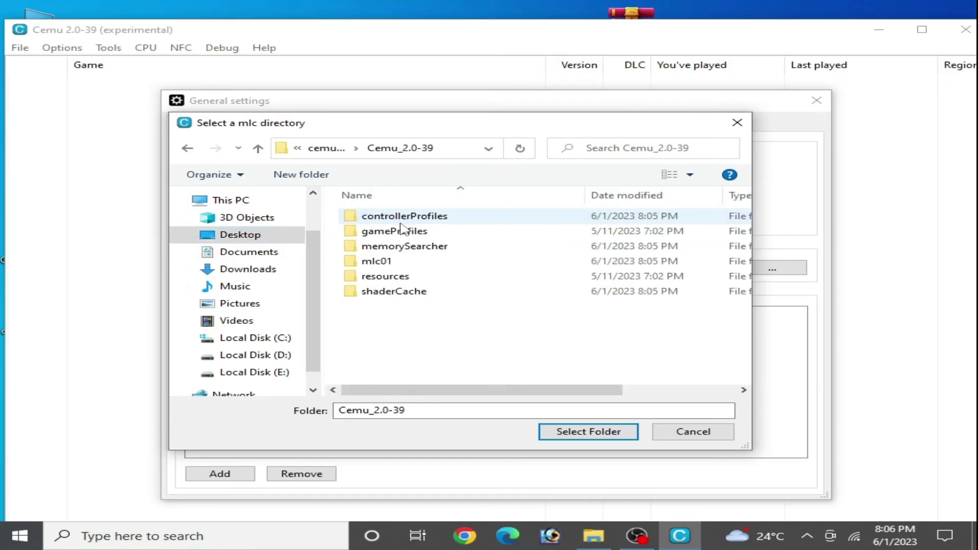
pyautogui.click(387, 262)
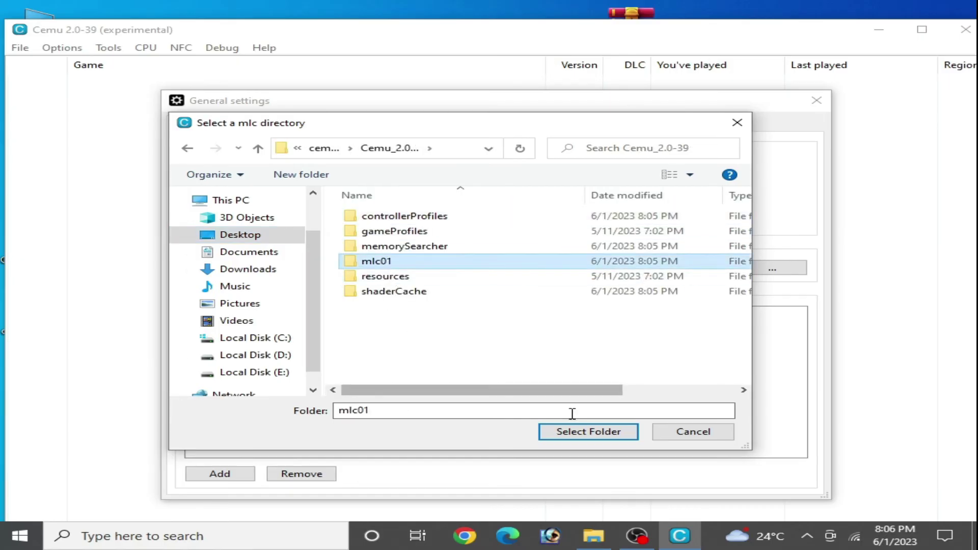
pyautogui.click(564, 431)
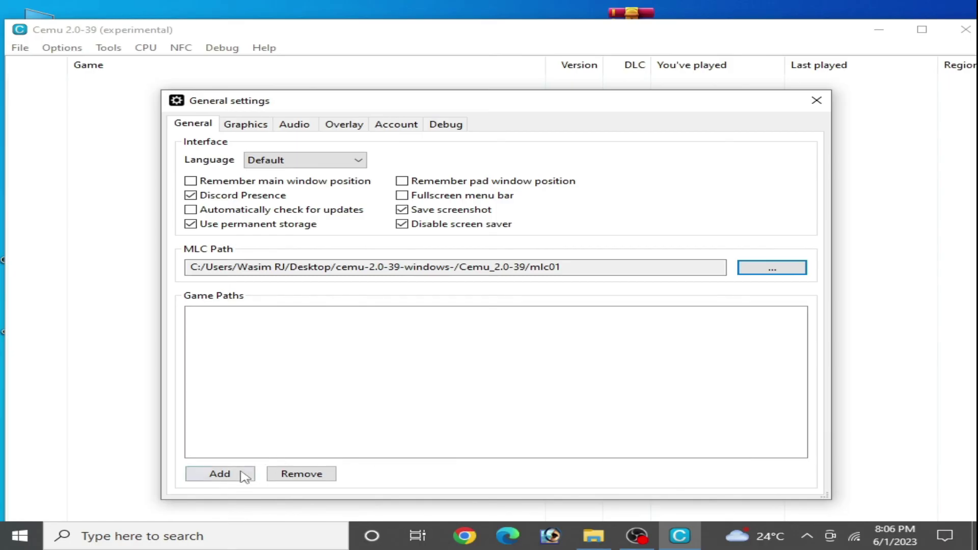
# Step: Add the Zelda Breath of the Wild folder as a game path and close General settings
pyautogui.click(220, 474)
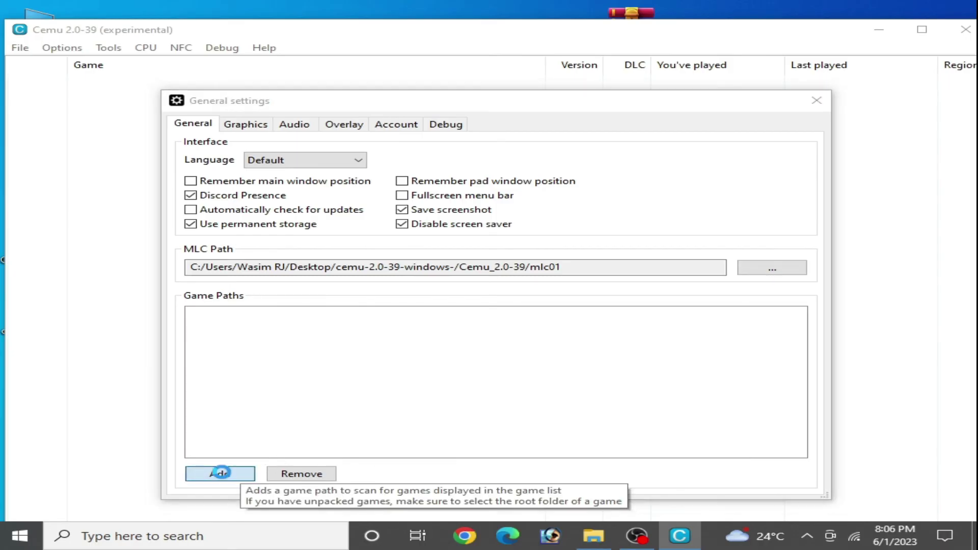
pyautogui.doubleClick(414, 220)
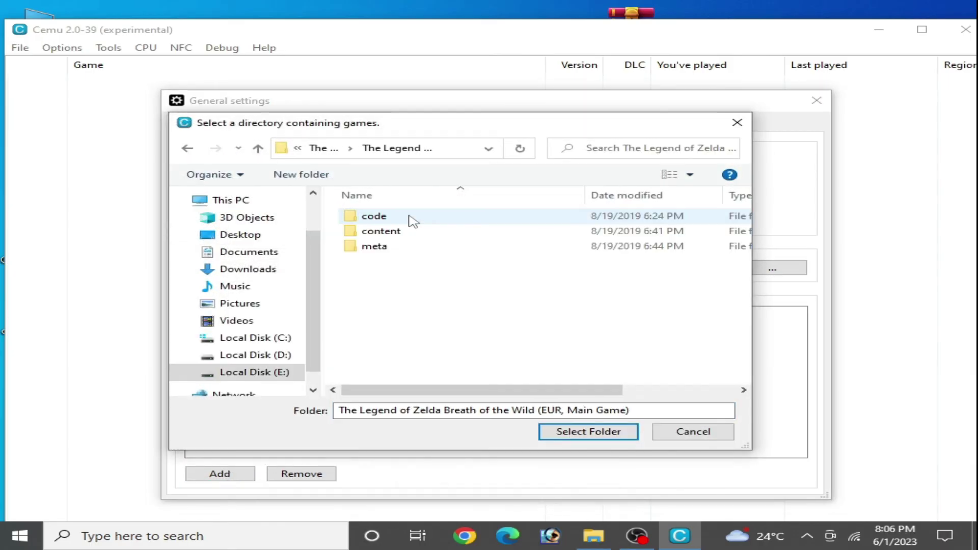
pyautogui.click(573, 431)
pyautogui.click(814, 101)
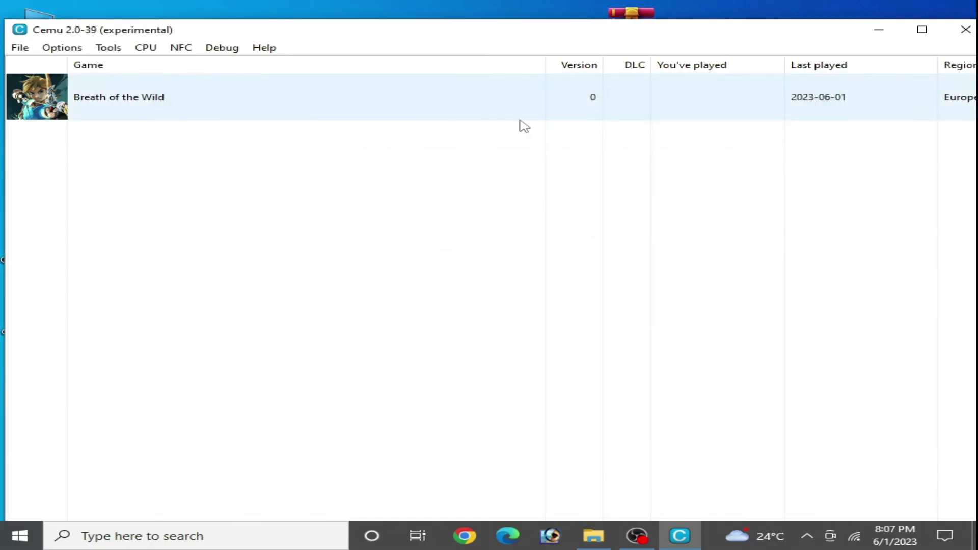
pyautogui.moveTo(510, 30); pyautogui.dragTo(504, 61)
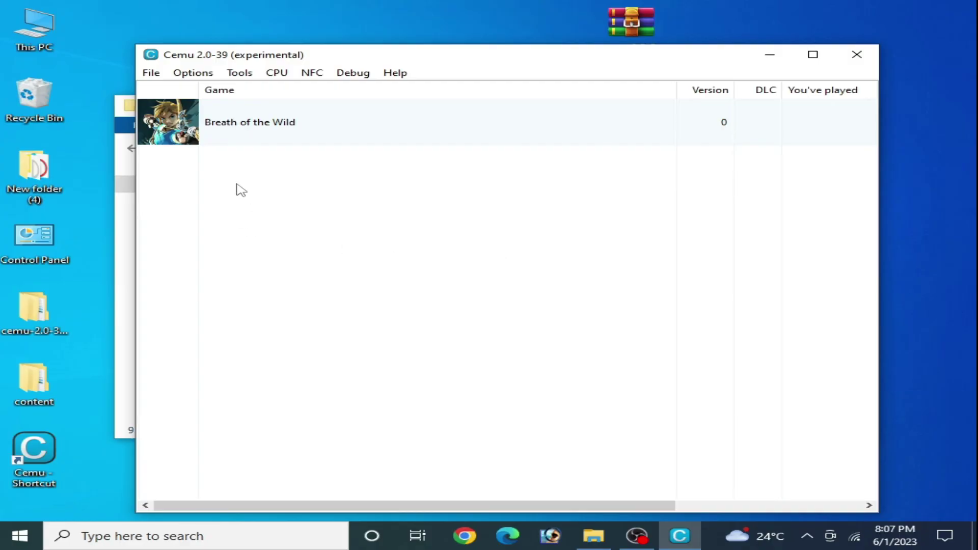
# Step: Set the Graphics API to Vulkan in General settings' Graphics tab
pyautogui.click(193, 73)
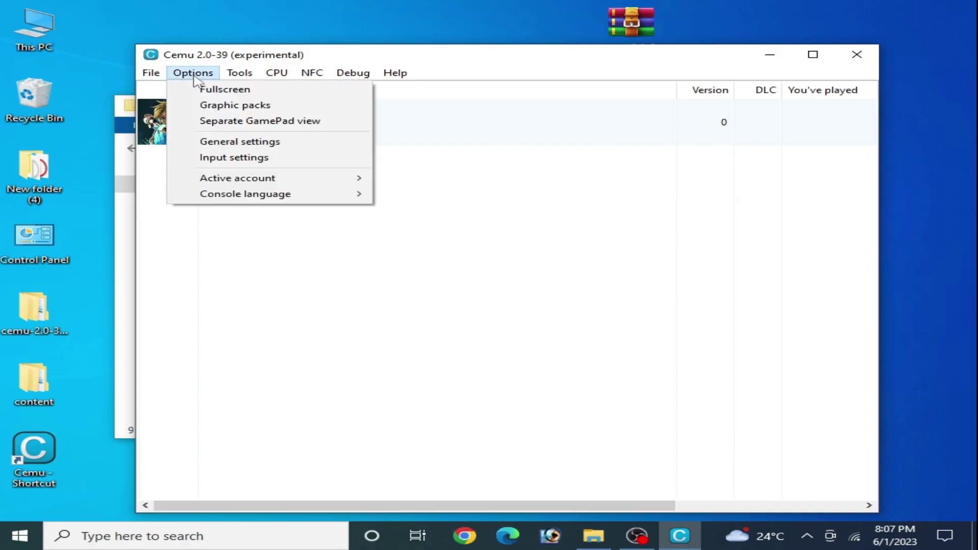
pyautogui.click(240, 142)
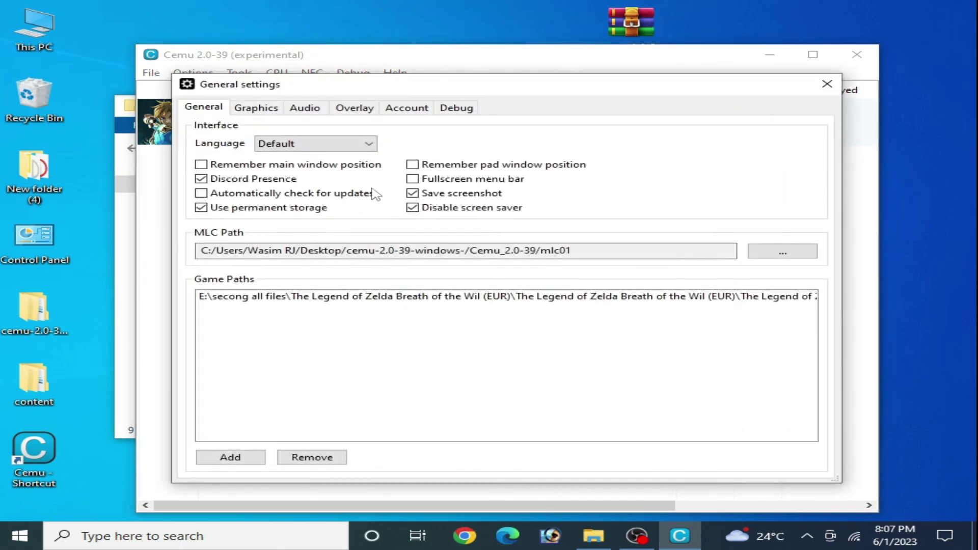
pyautogui.click(257, 109)
pyautogui.click(321, 148)
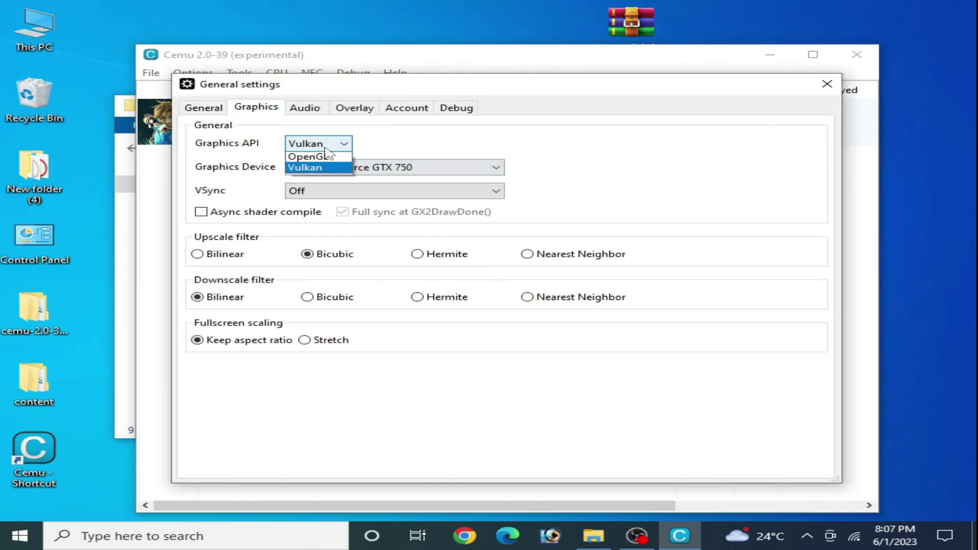
pyautogui.click(321, 168)
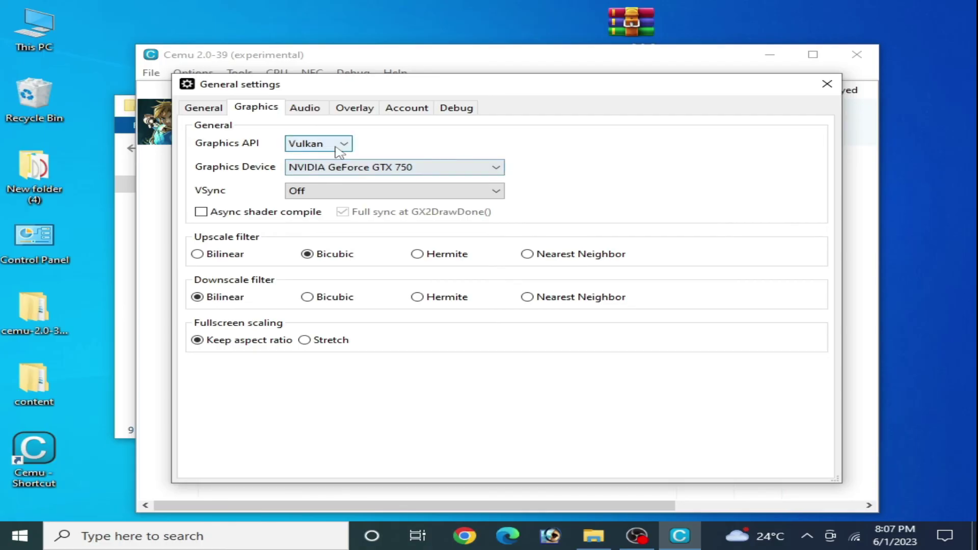
pyautogui.click(340, 147)
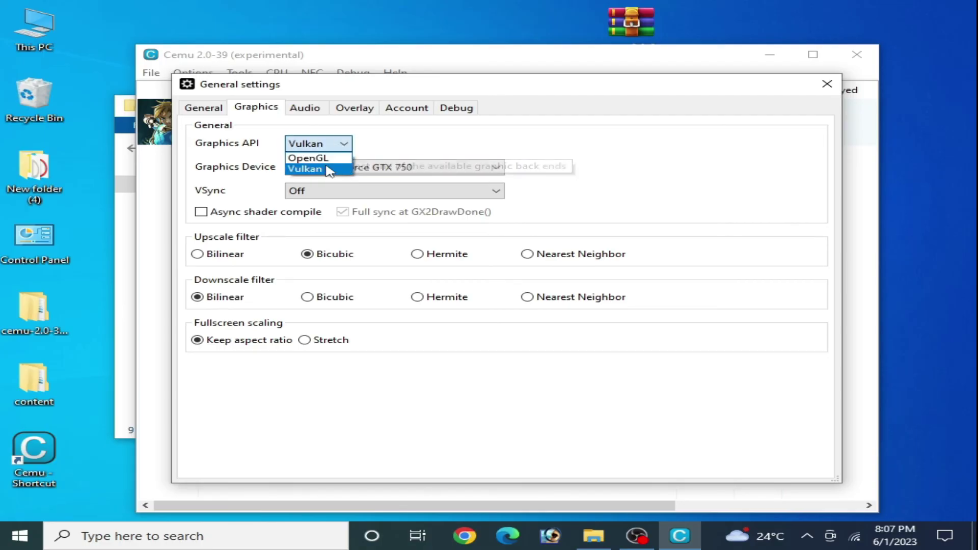
pyautogui.click(326, 168)
pyautogui.click(336, 145)
pyautogui.click(322, 159)
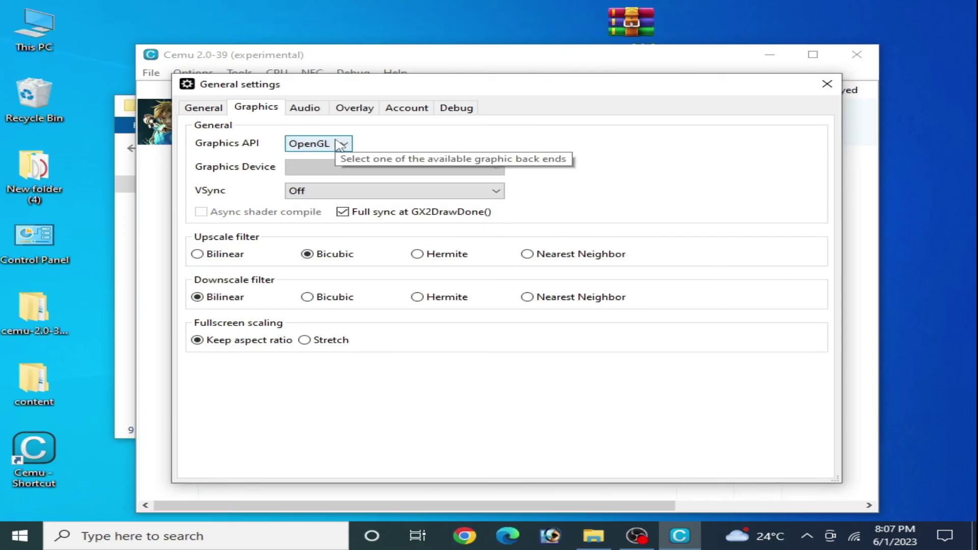
pyautogui.click(340, 145)
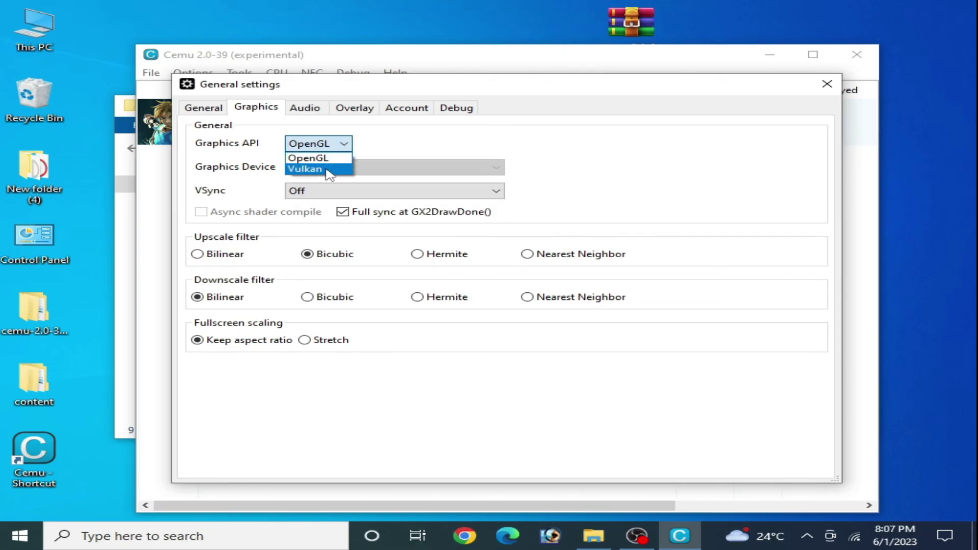
pyautogui.click(326, 170)
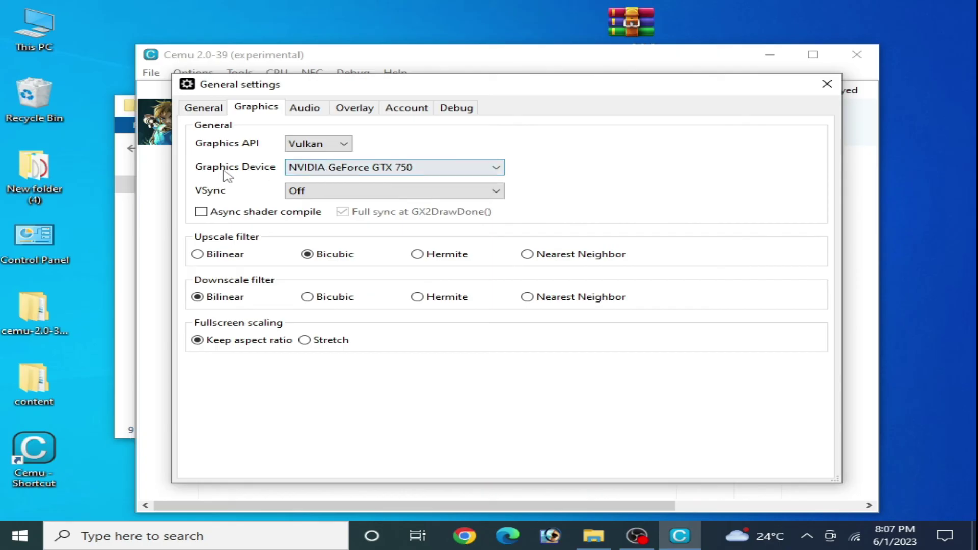
# Step: Choose NVIDIA GeForce GTX 750 as the graphics device and enable async shader compile
pyautogui.click(451, 170)
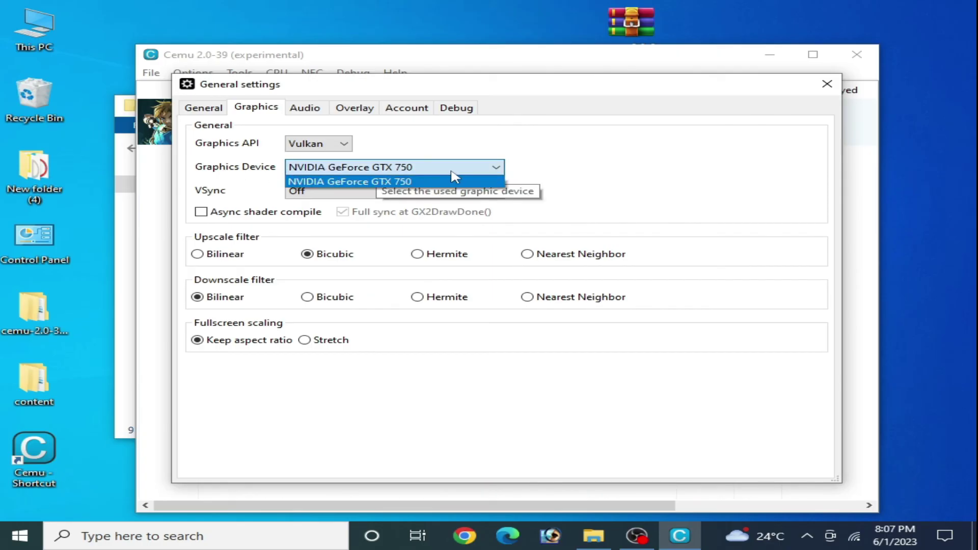
pyautogui.click(451, 172)
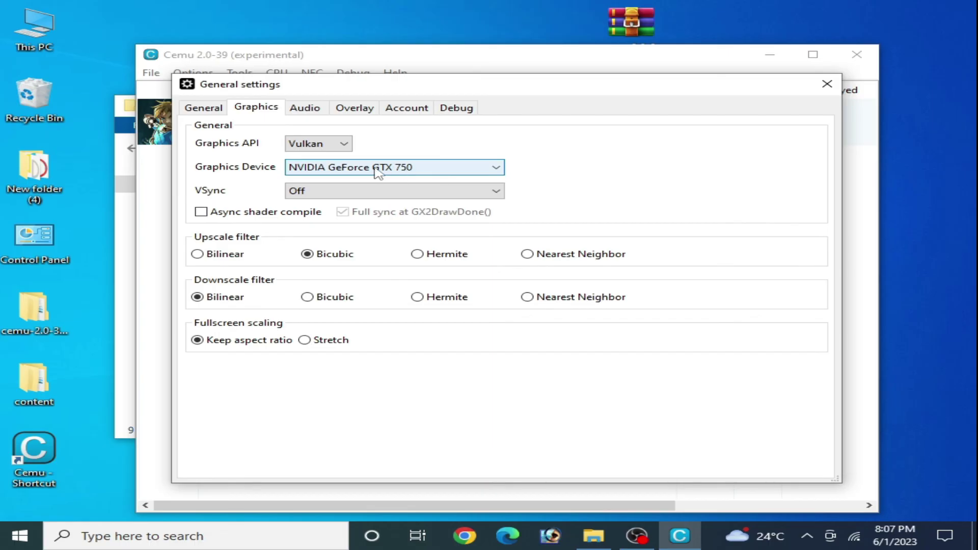
pyautogui.click(201, 212)
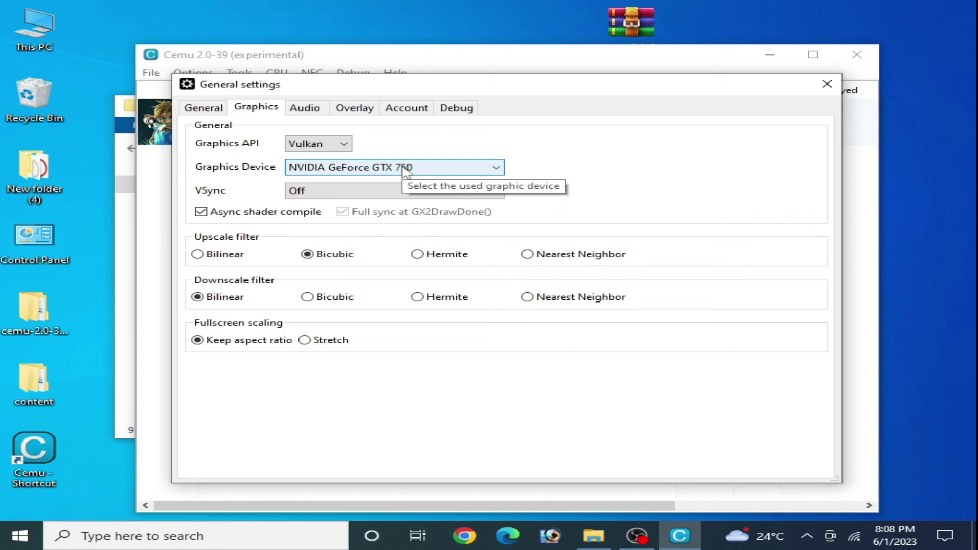
pyautogui.click(116, 540)
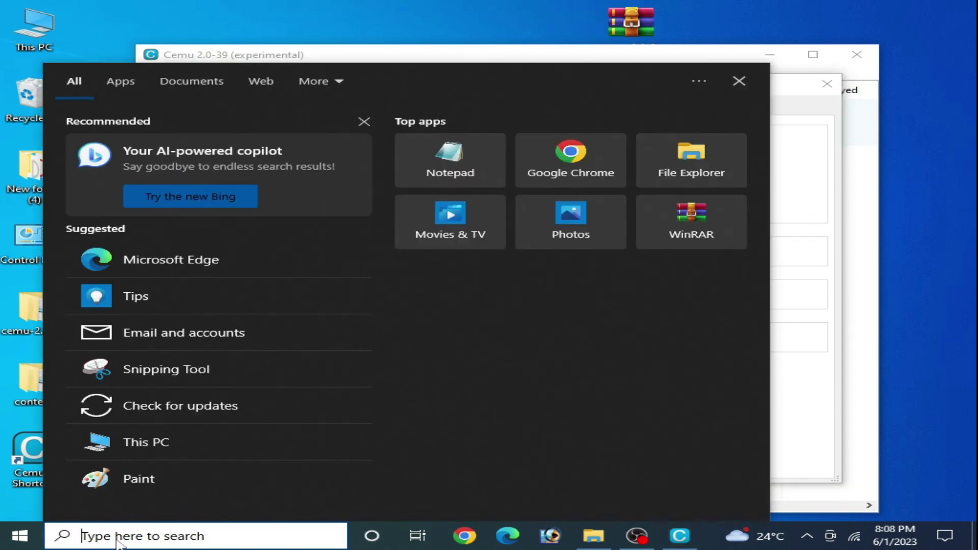
# Step: Open Device Manager and locate the NVIDIA GeForce GTX 750 under Display adapters
pyautogui.write('dev')
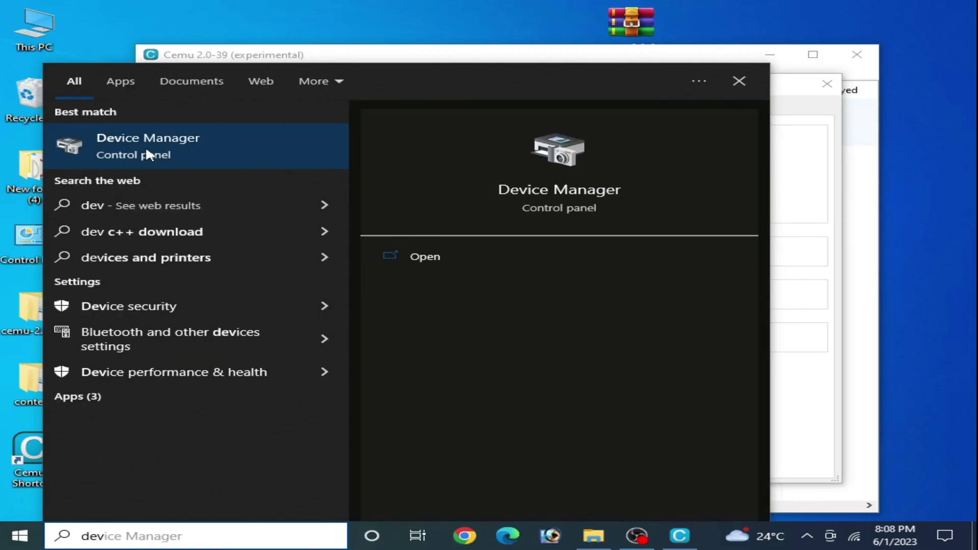
pyautogui.press('Escape')
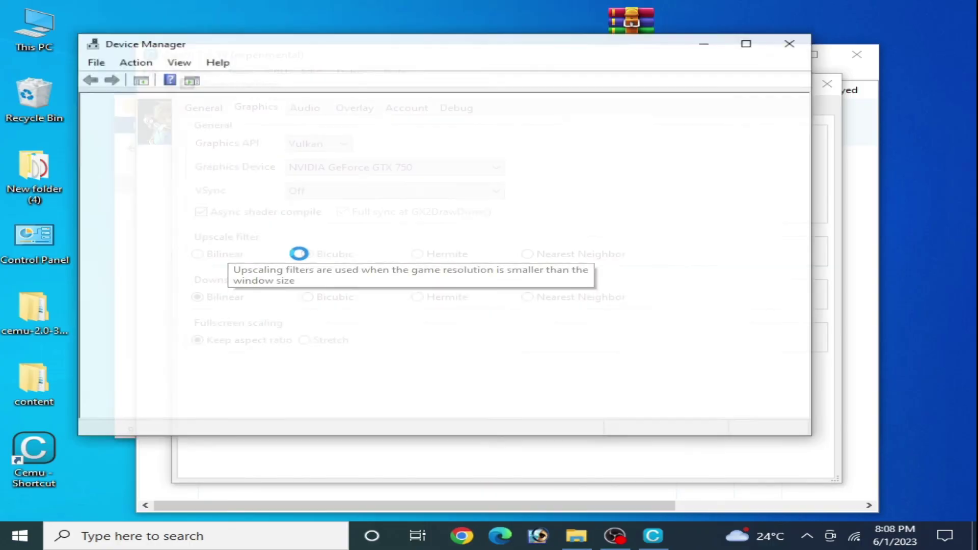
pyautogui.click(102, 149)
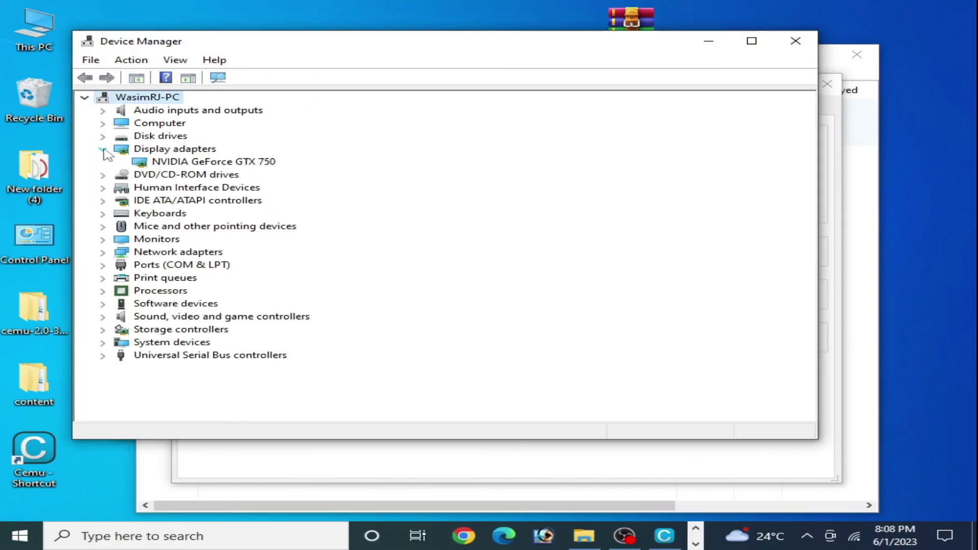
pyautogui.click(173, 162)
# Step: Check the GTX 750's driver version 31.0.15.3168, then close Device Manager
pyautogui.rightClick(173, 162)
pyautogui.click(253, 245)
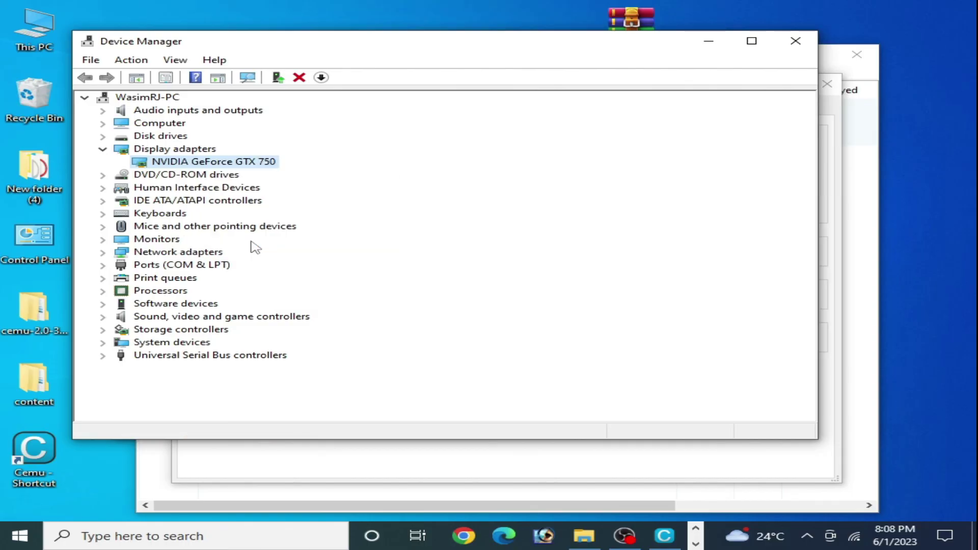
pyautogui.click(326, 107)
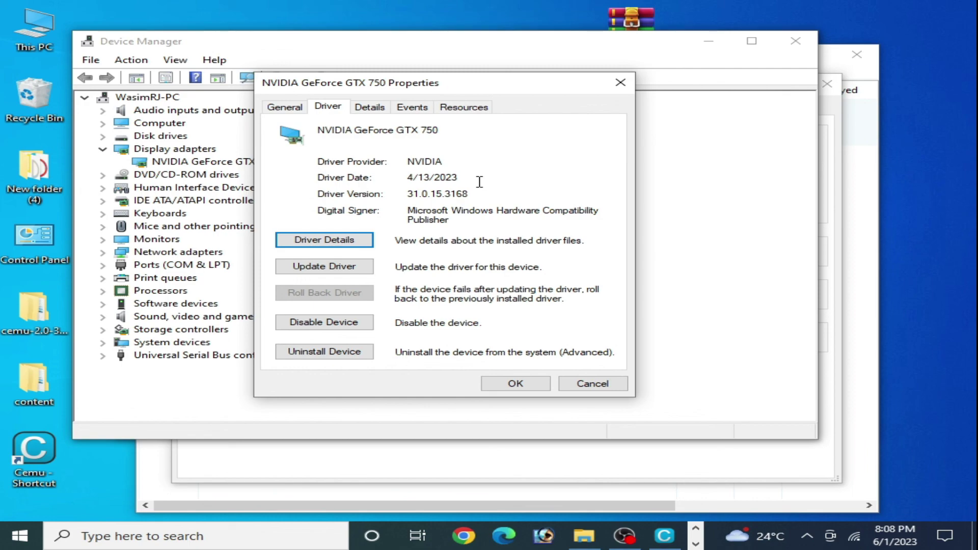
pyautogui.click(515, 384)
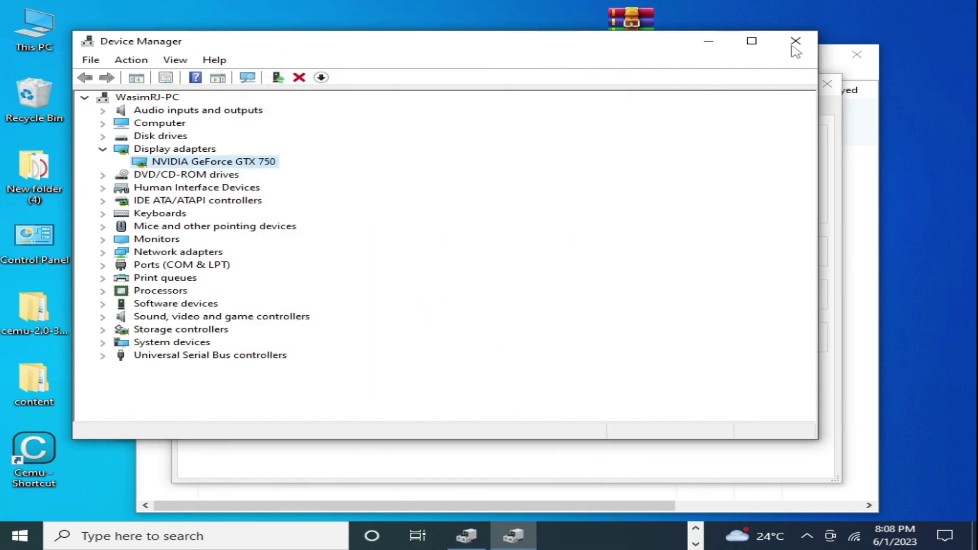
pyautogui.click(795, 41)
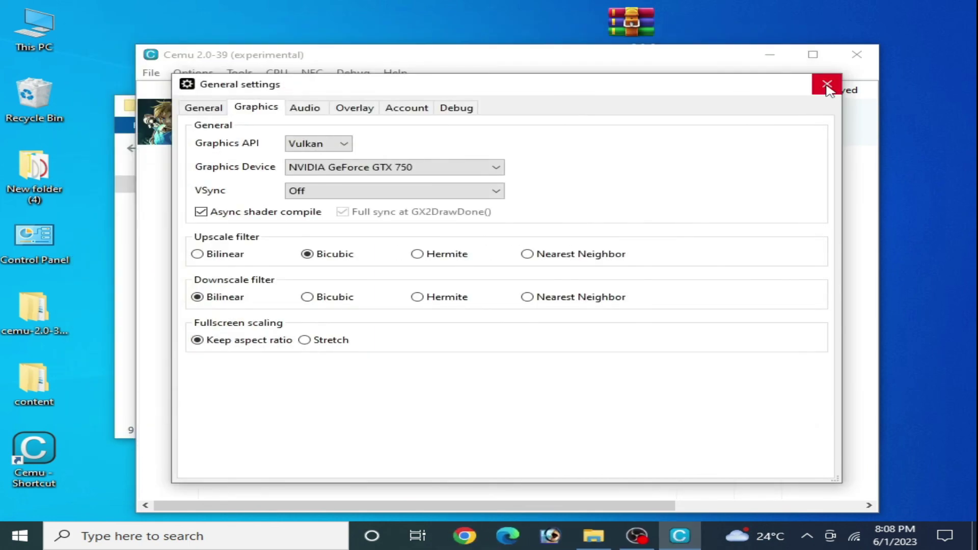
# Step: Close the General settings dialog to return to the Breath of the Wild game list
pyautogui.click(826, 84)
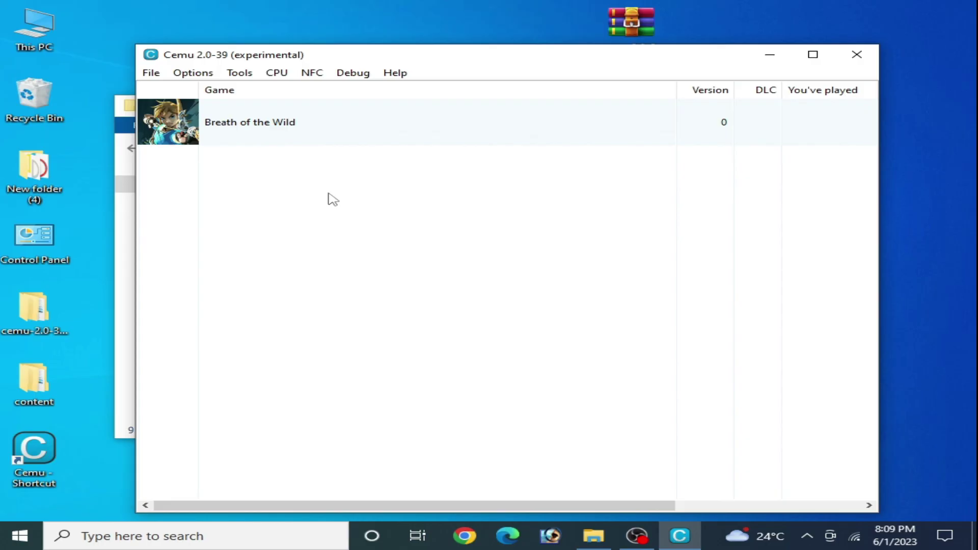